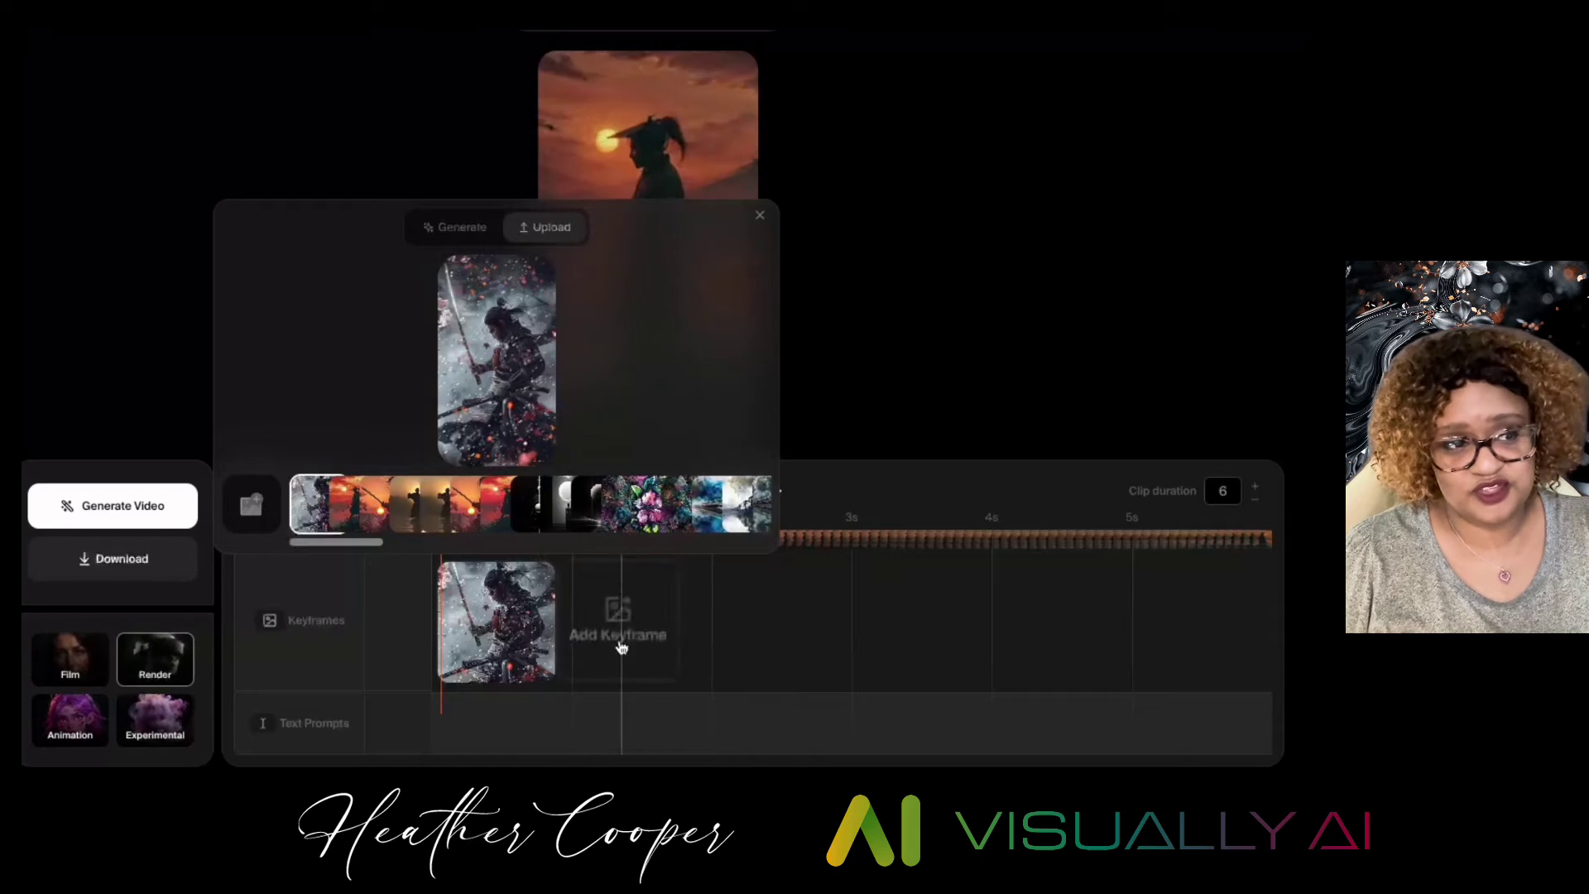
# - Add an empty text prompt beneath the first samurai image keyframe
pyautogui.click(528, 722)
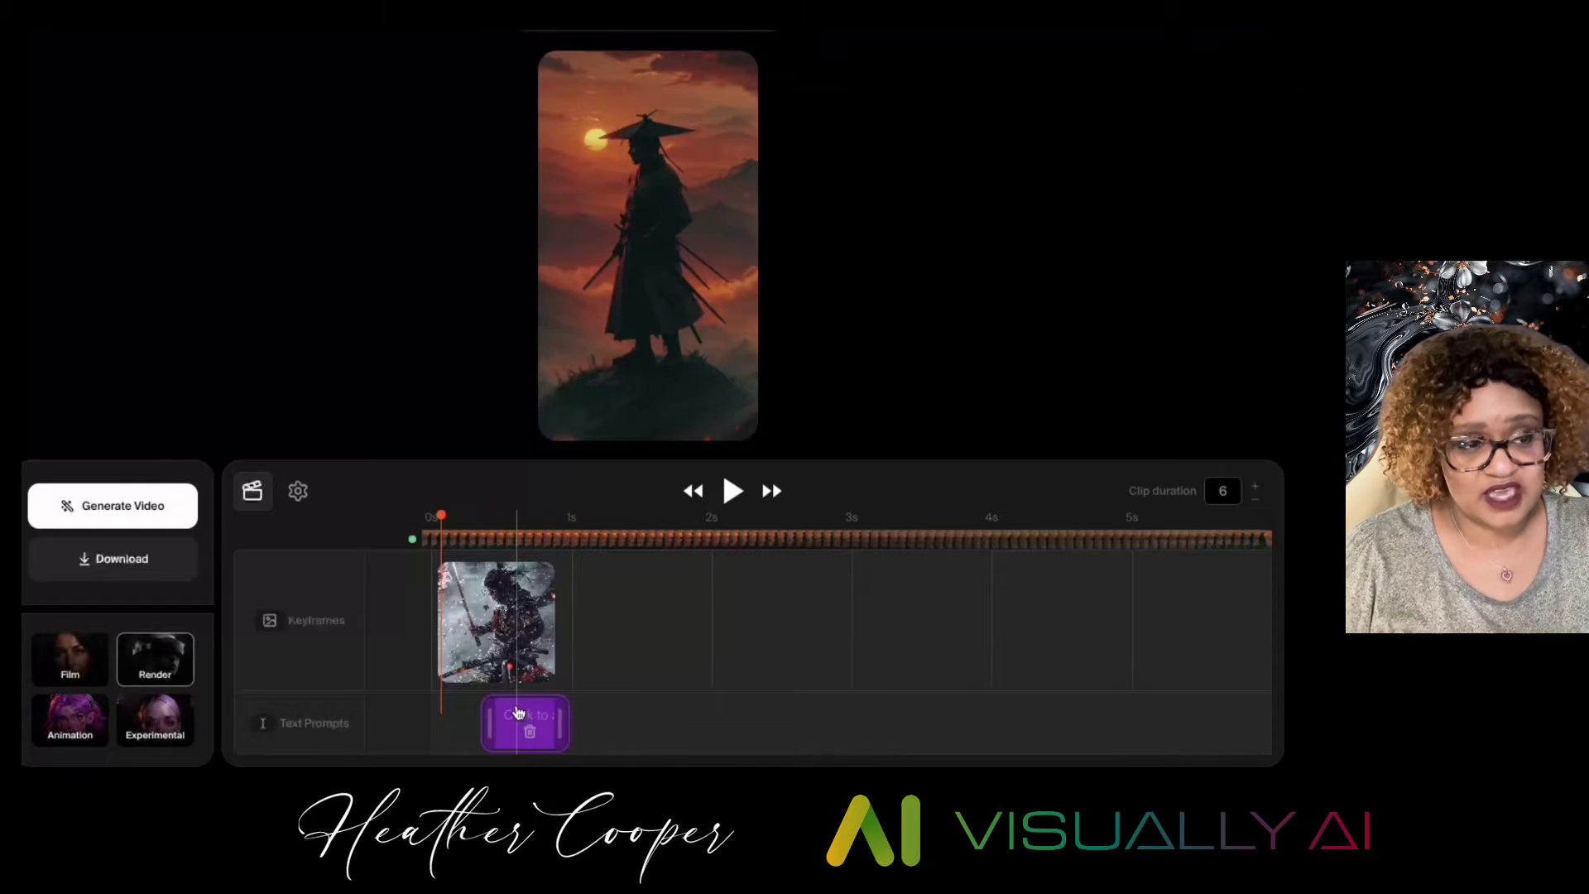
# - Write 'Samurai training under a cherry blossom tree' into the first prompt's text box
pyautogui.click(516, 717)
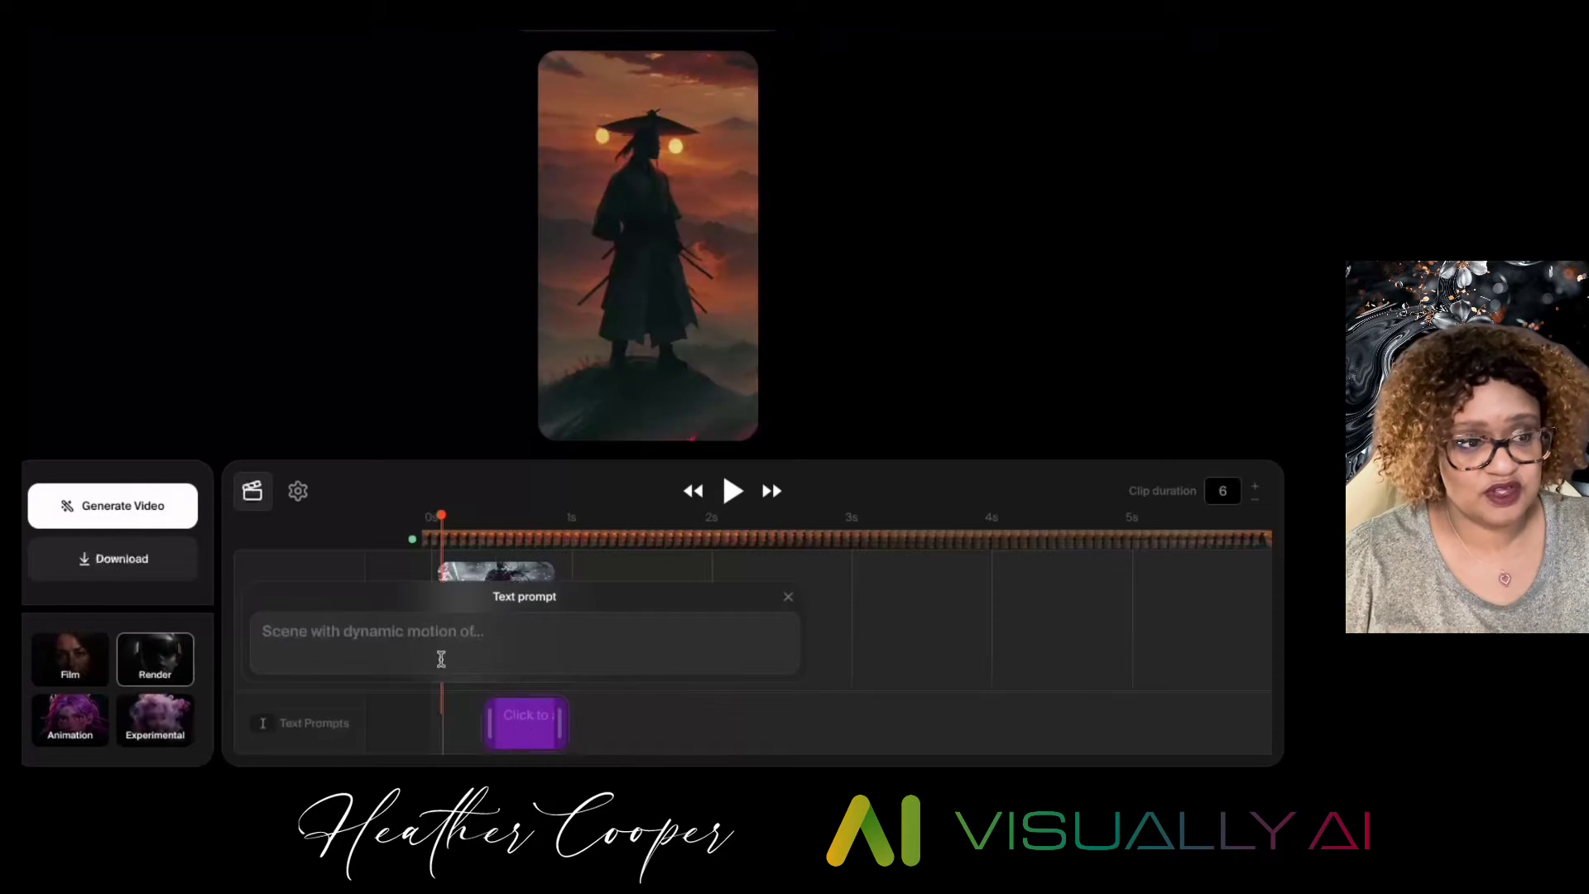
pyautogui.click(339, 635)
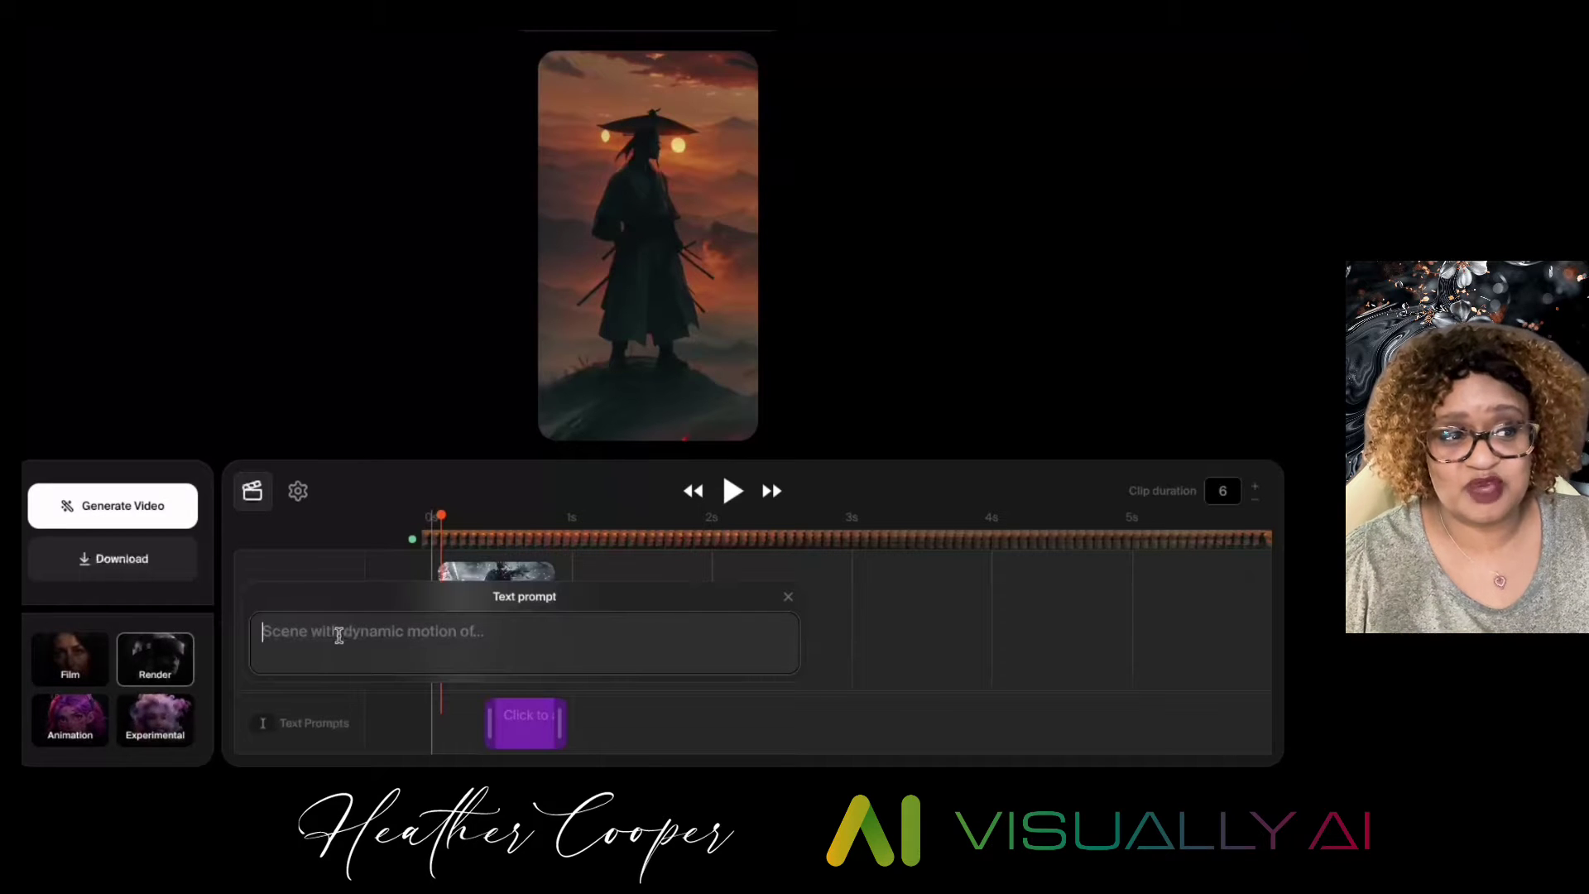
pyautogui.write('Samurai training in a fi')
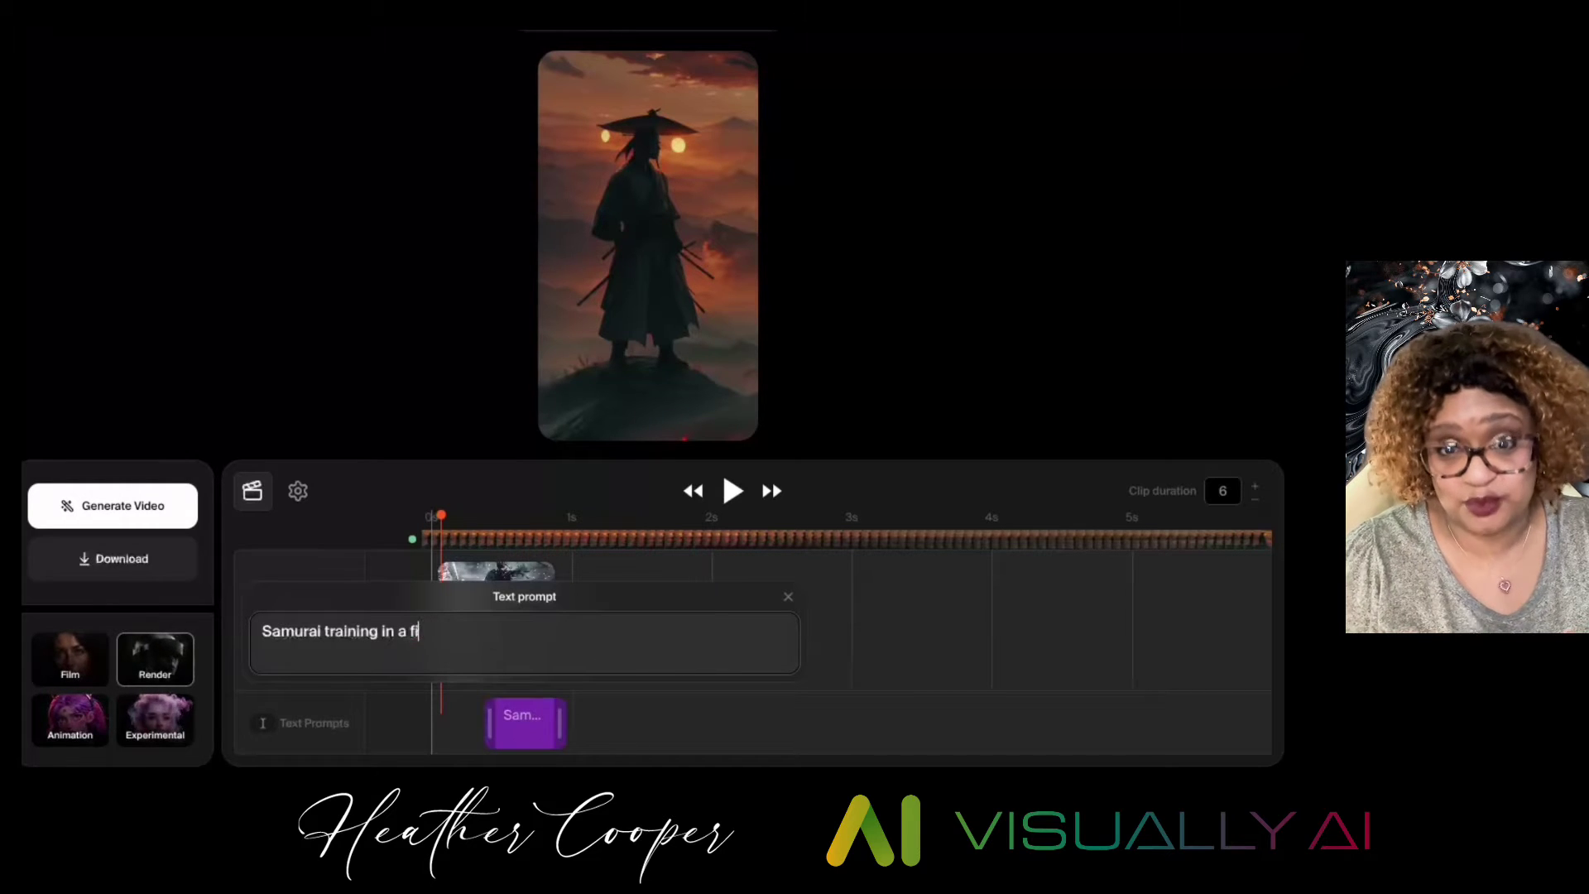
pyautogui.press('BackSpace')
pyautogui.press('BackSpace')
pyautogui.press('BackSpace')
pyautogui.press('BackSpace')
pyautogui.write('under')
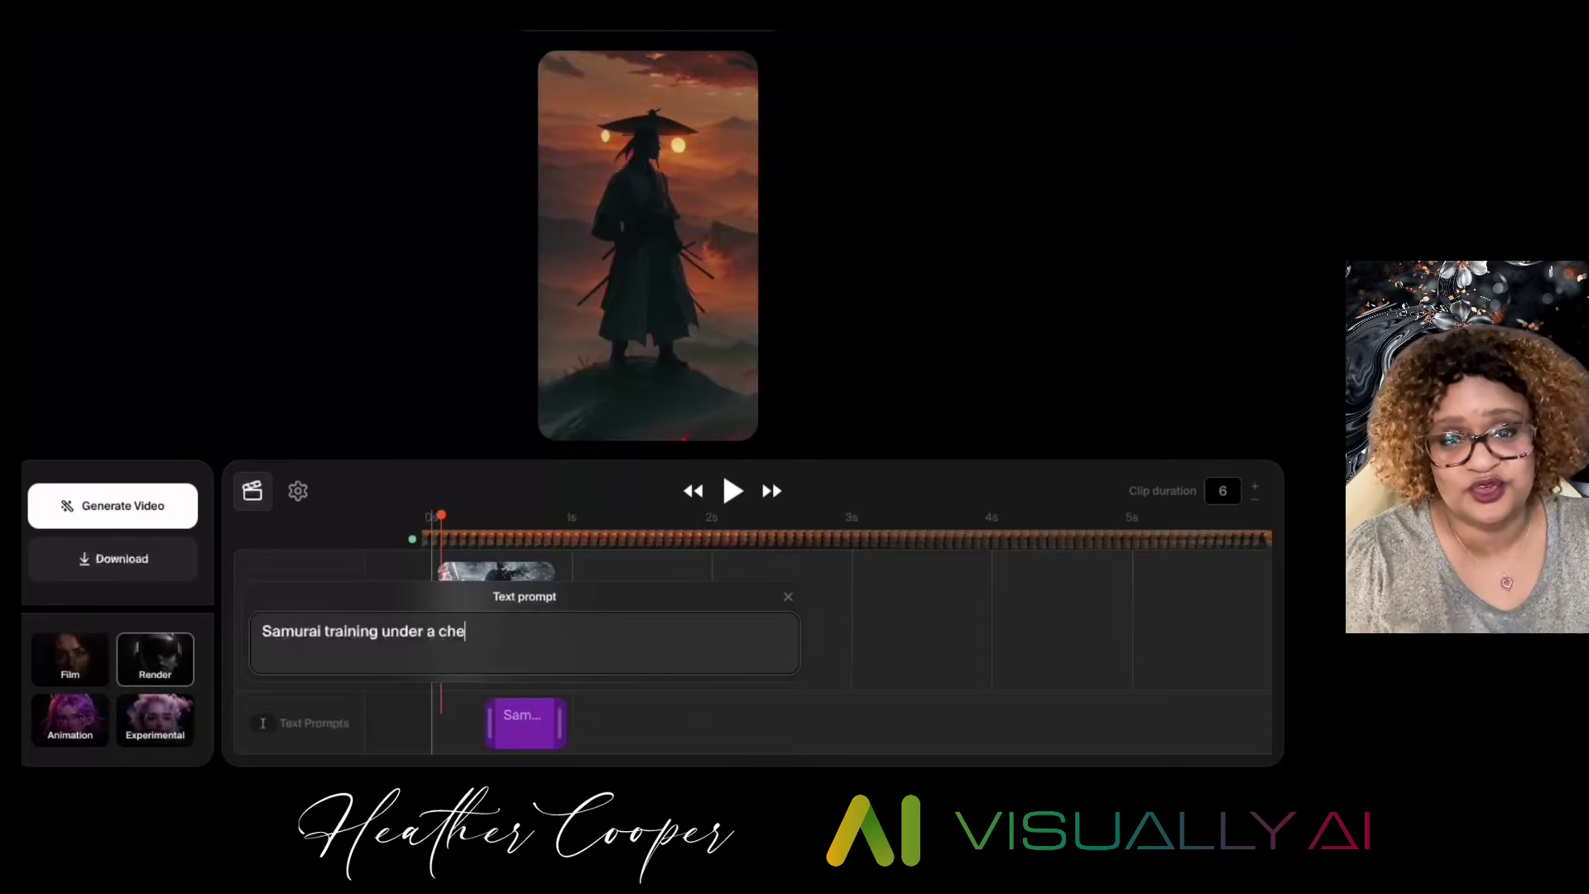
pyautogui.write(' a cherry bl')
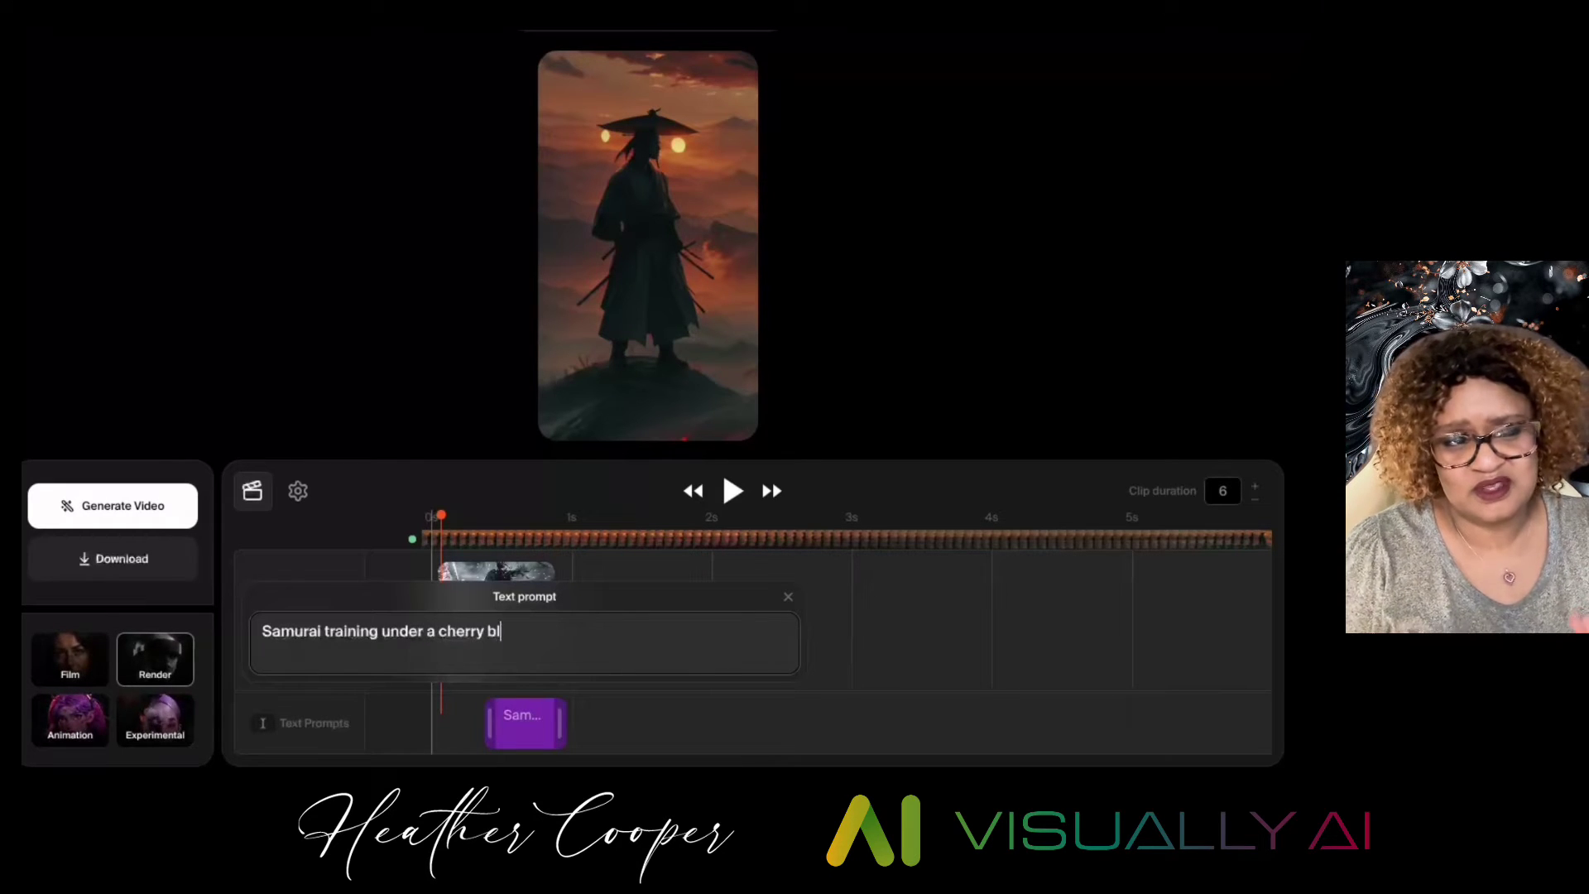
pyautogui.write('ossom tree')
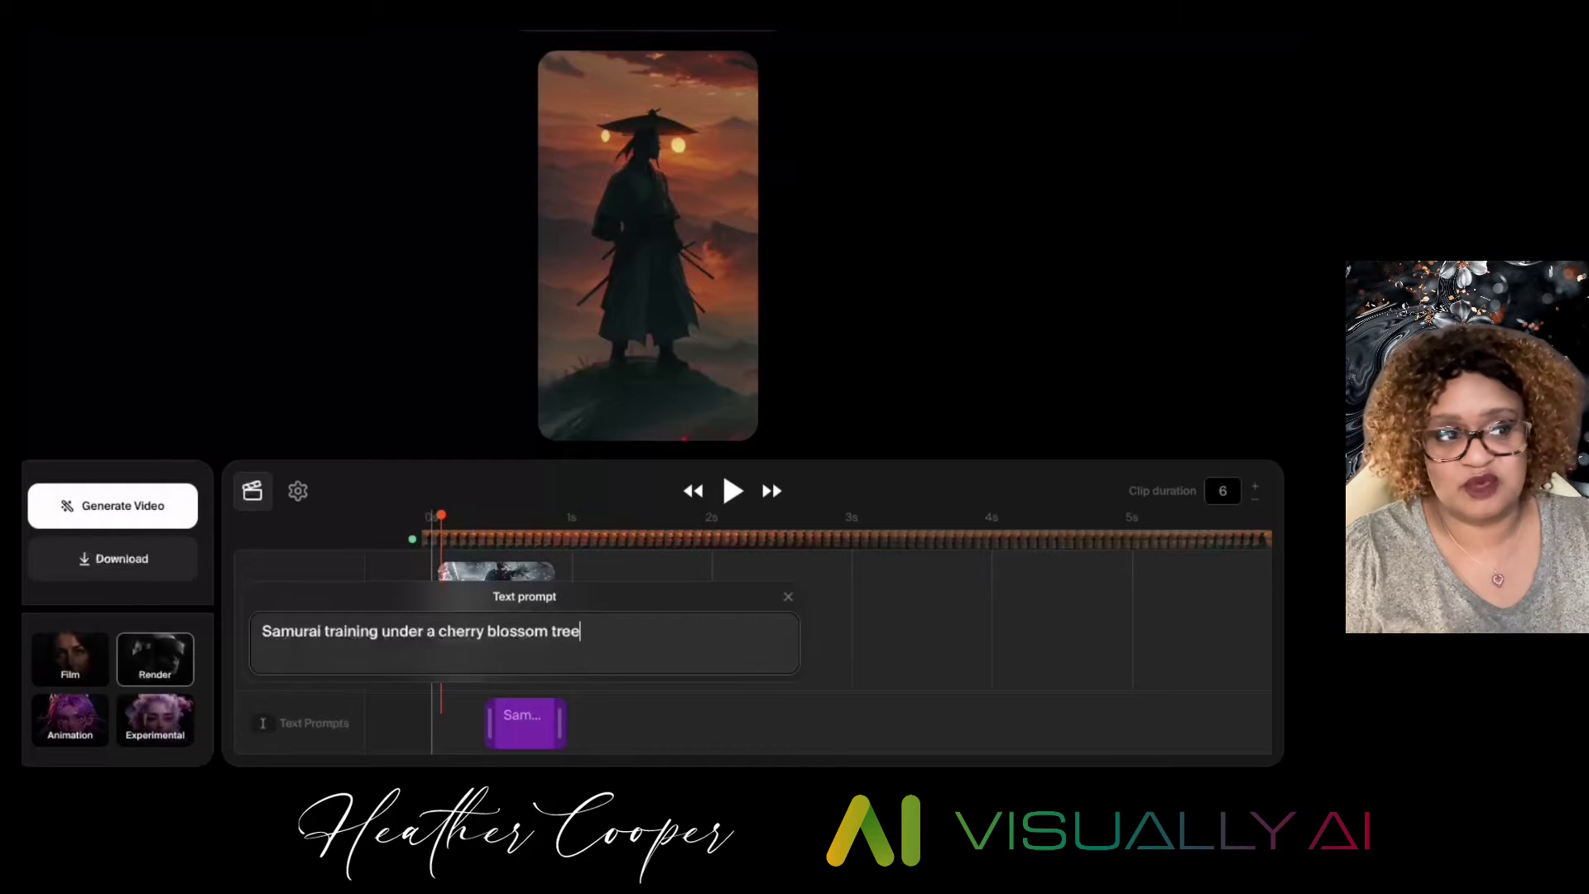
pyautogui.moveTo(503, 713)
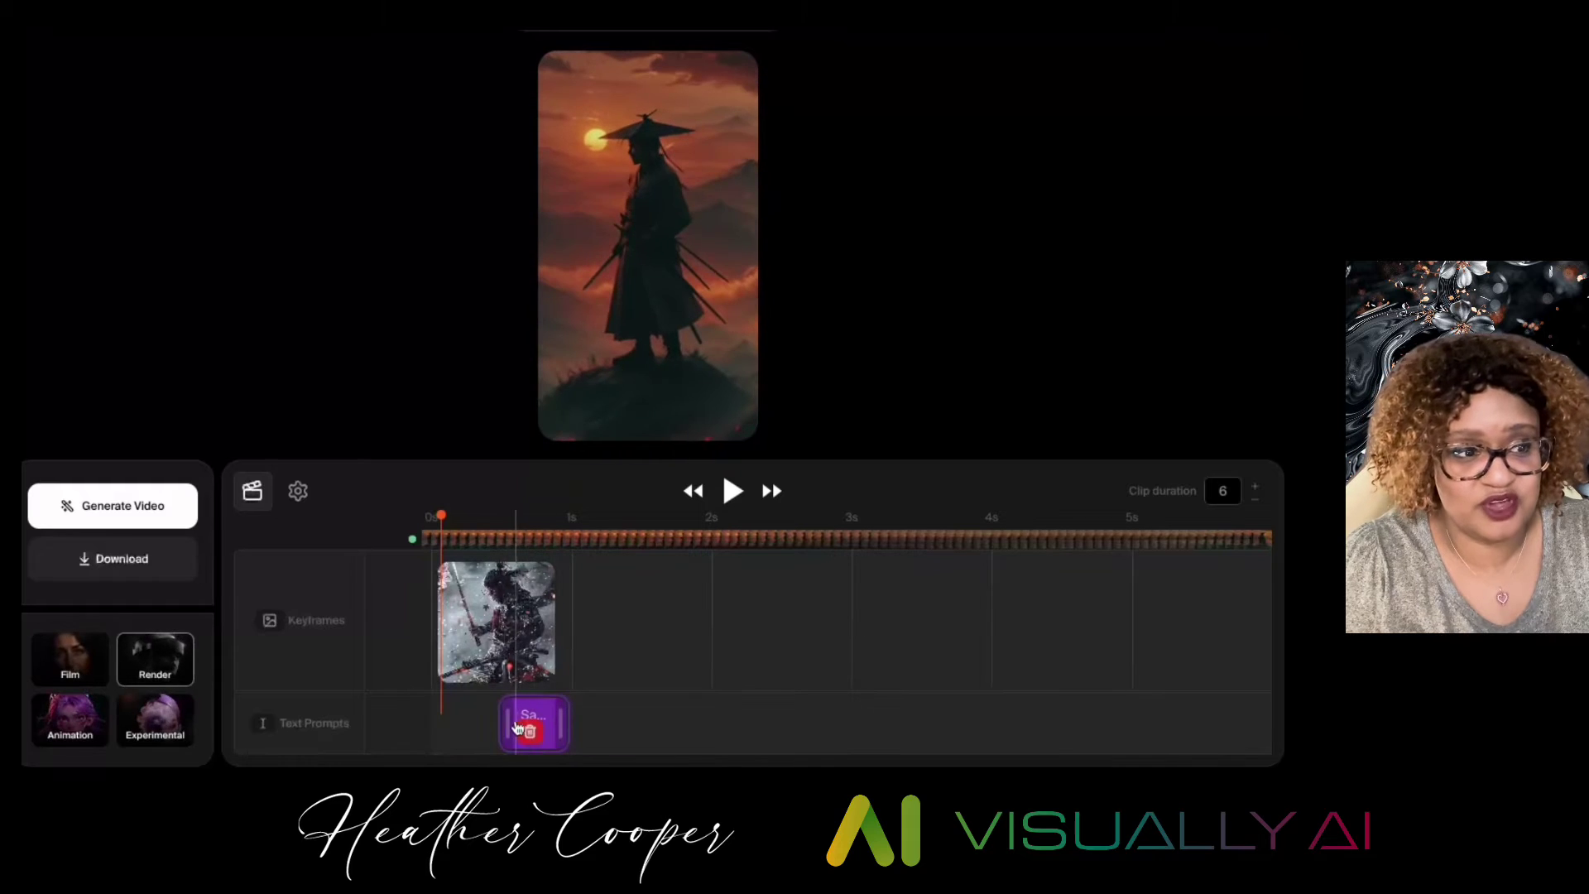
# - Recheck the first prompt, then add a second samurai keyframe near 2s with an empty prompt below
pyautogui.click(522, 705)
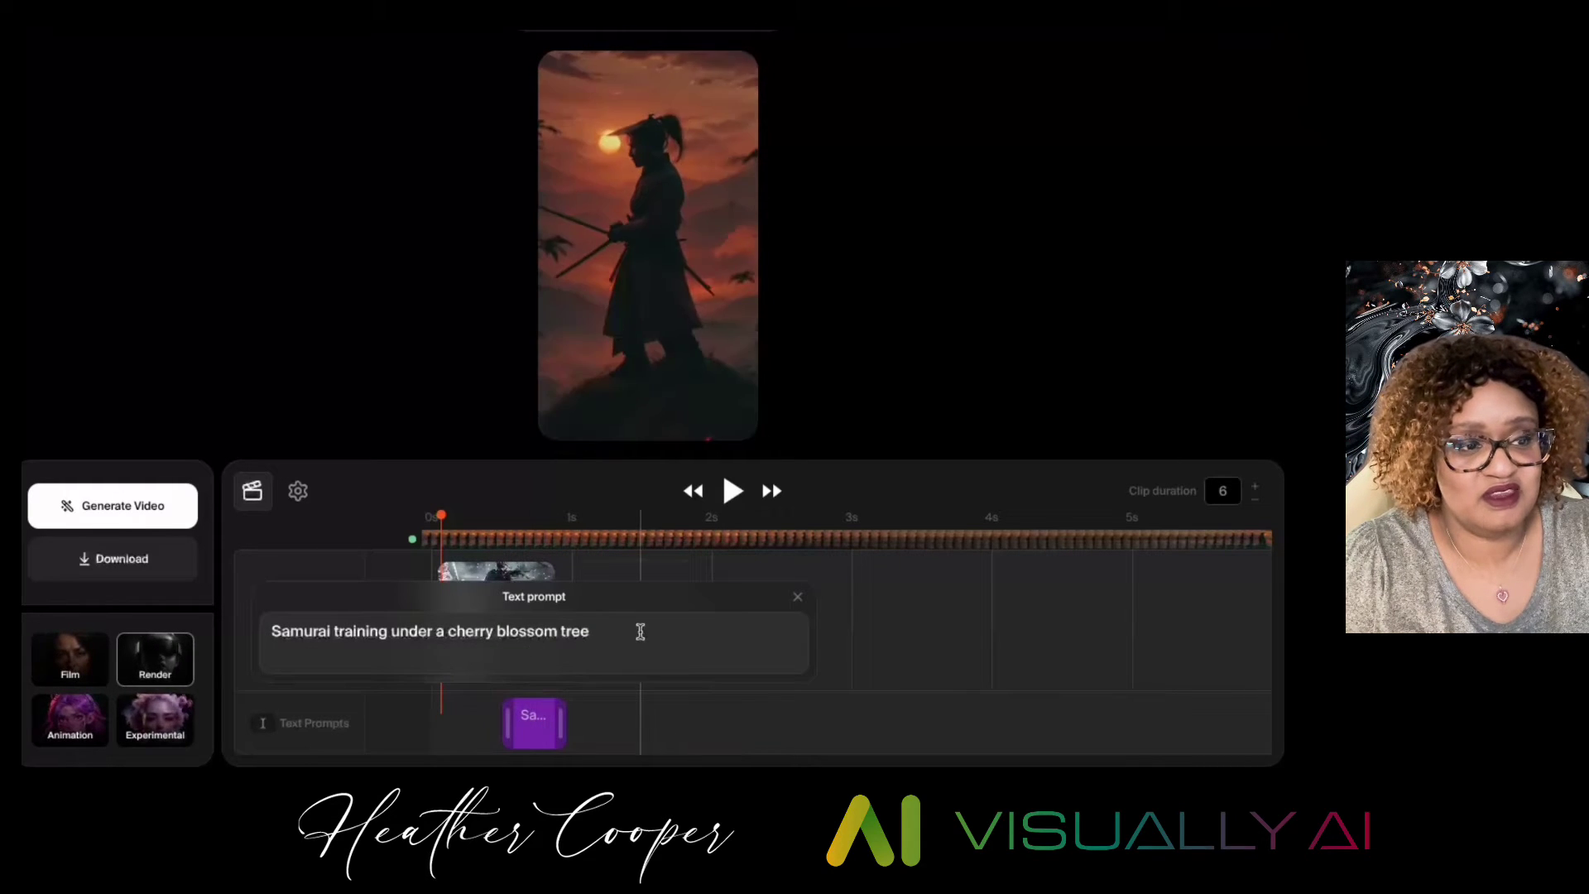
pyautogui.click(623, 688)
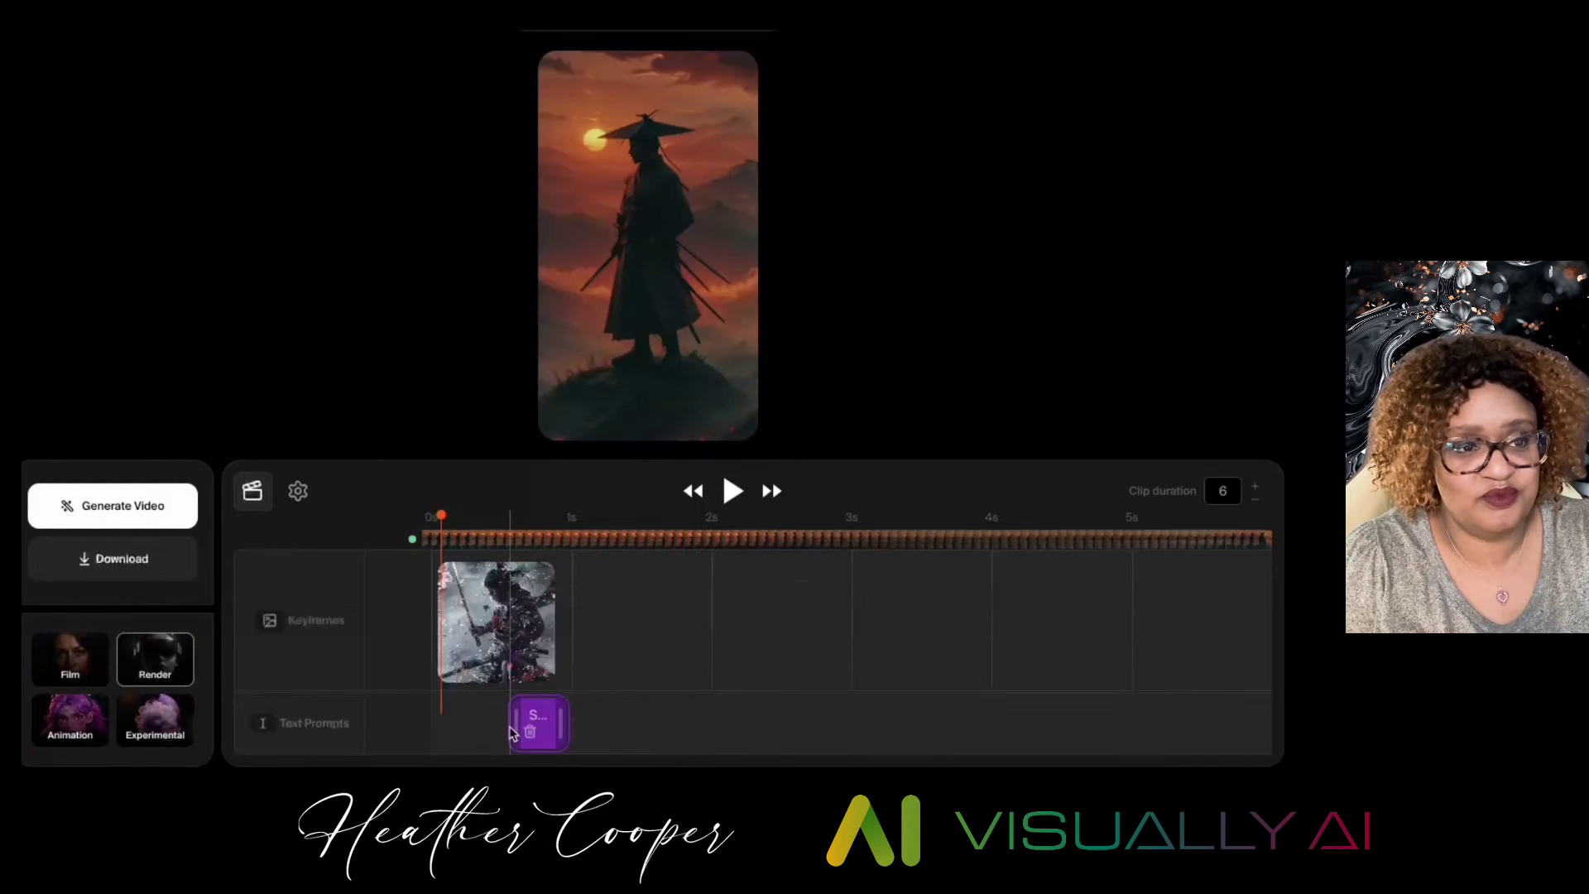
pyautogui.moveTo(593, 684)
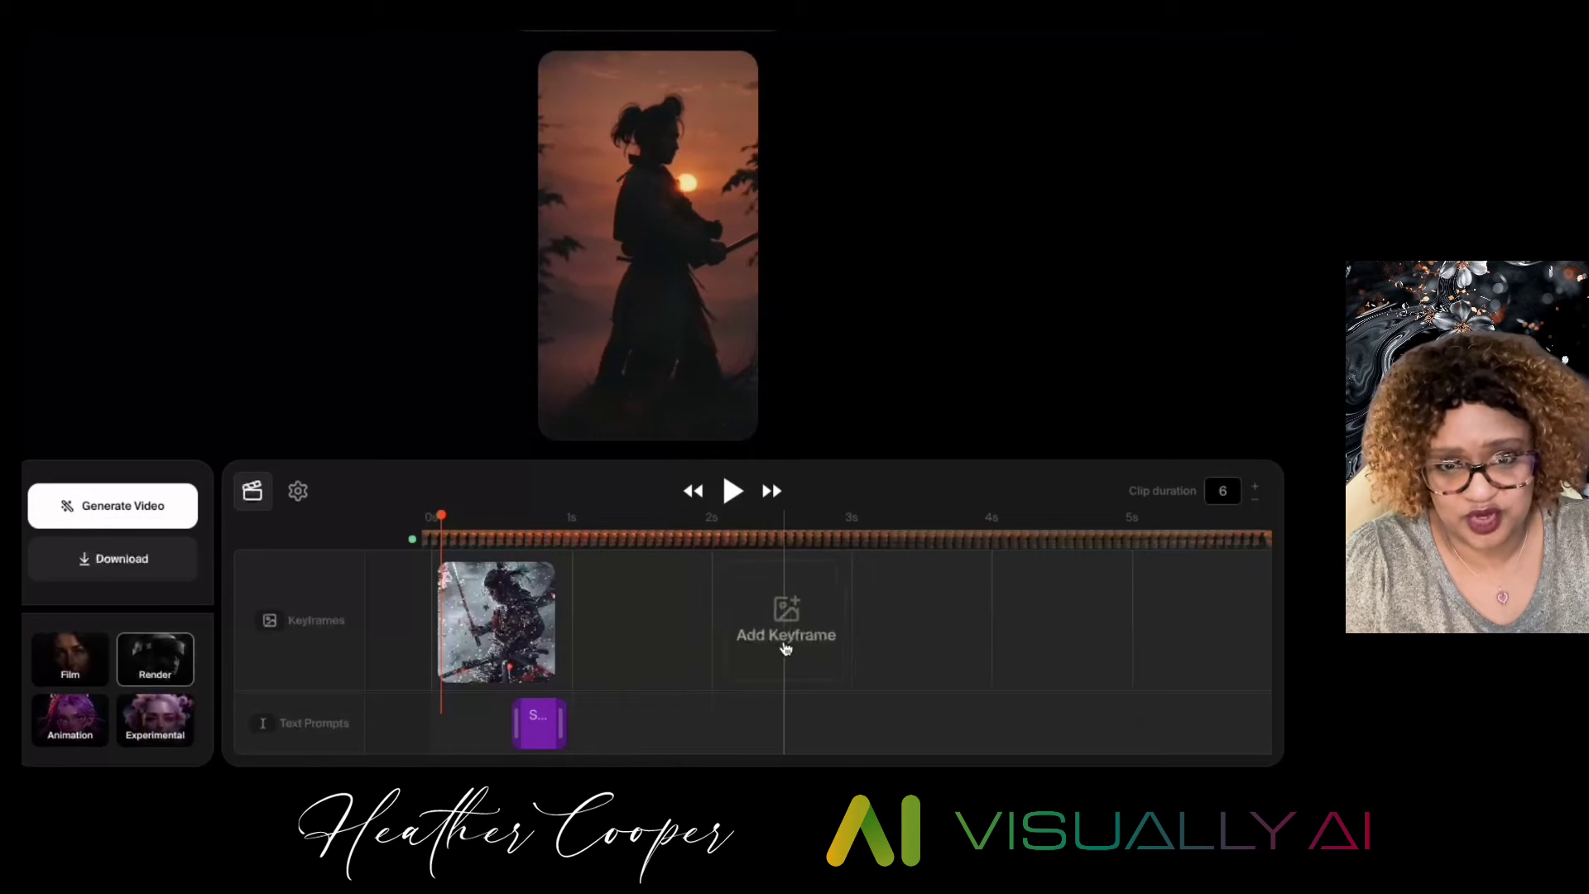
pyautogui.click(782, 646)
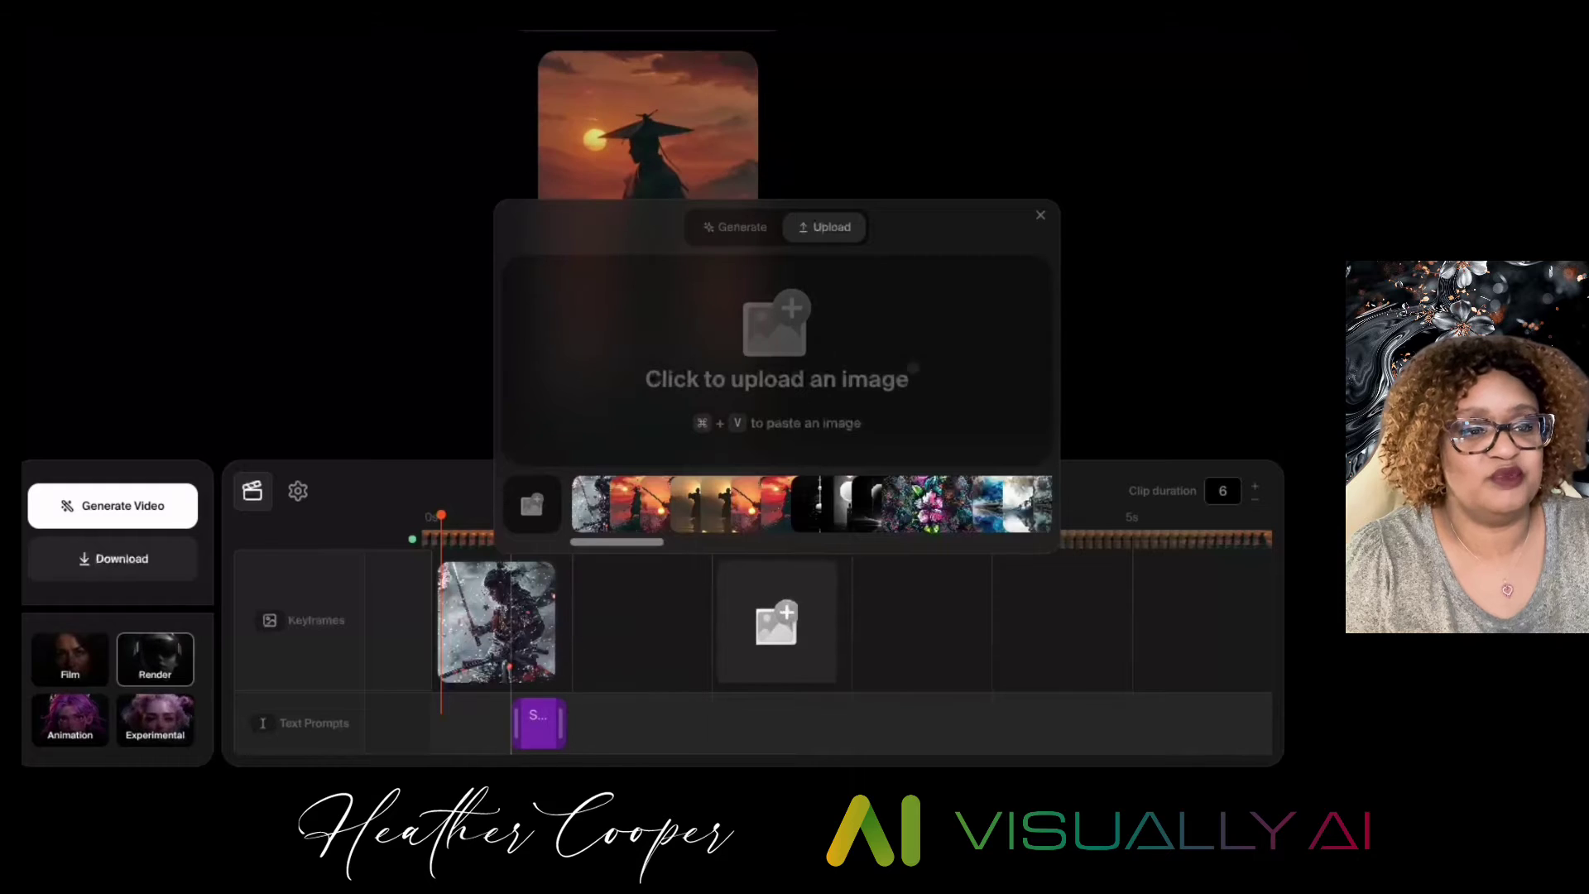
pyautogui.moveTo(149, 402); pyautogui.dragTo(826, 408)
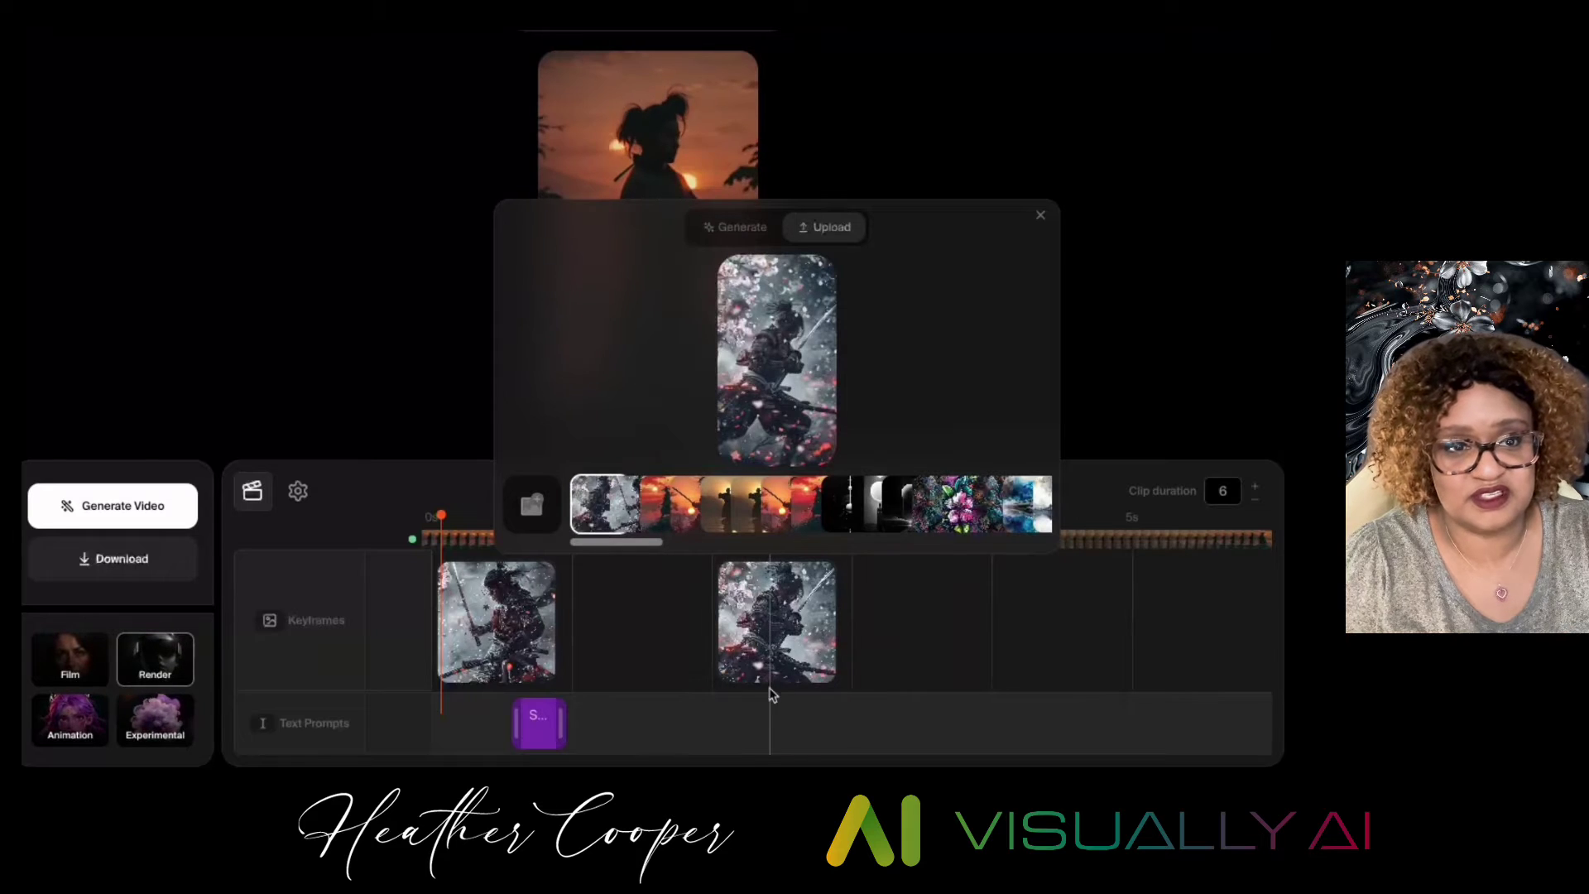
pyautogui.click(776, 741)
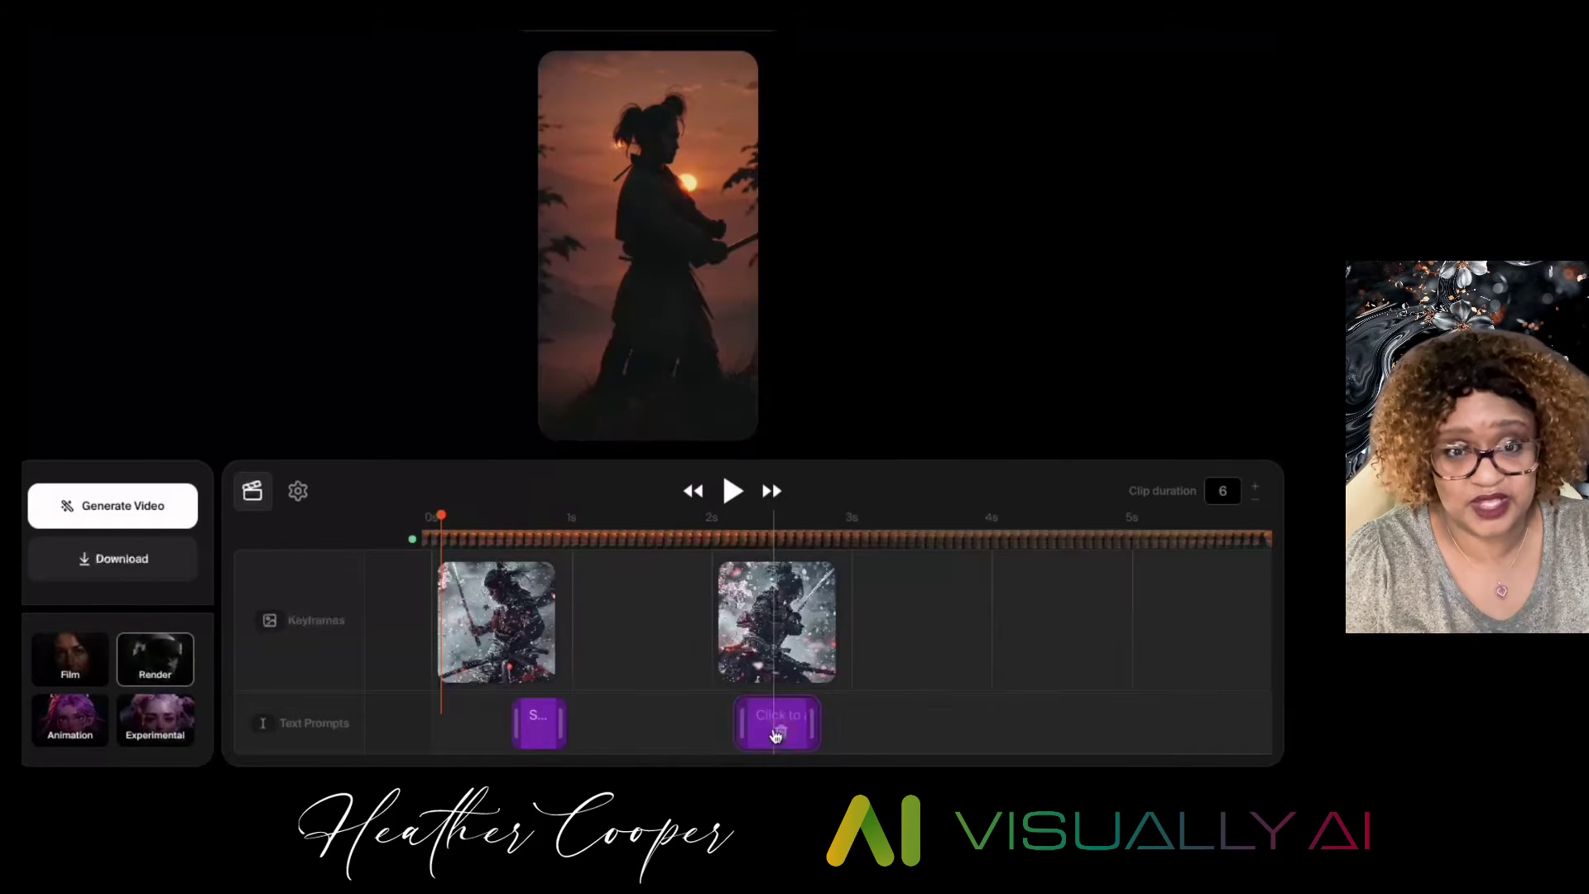
# - Enter 'Samurai training under a cherry blossom tree' as the second prompt's text
pyautogui.click(753, 720)
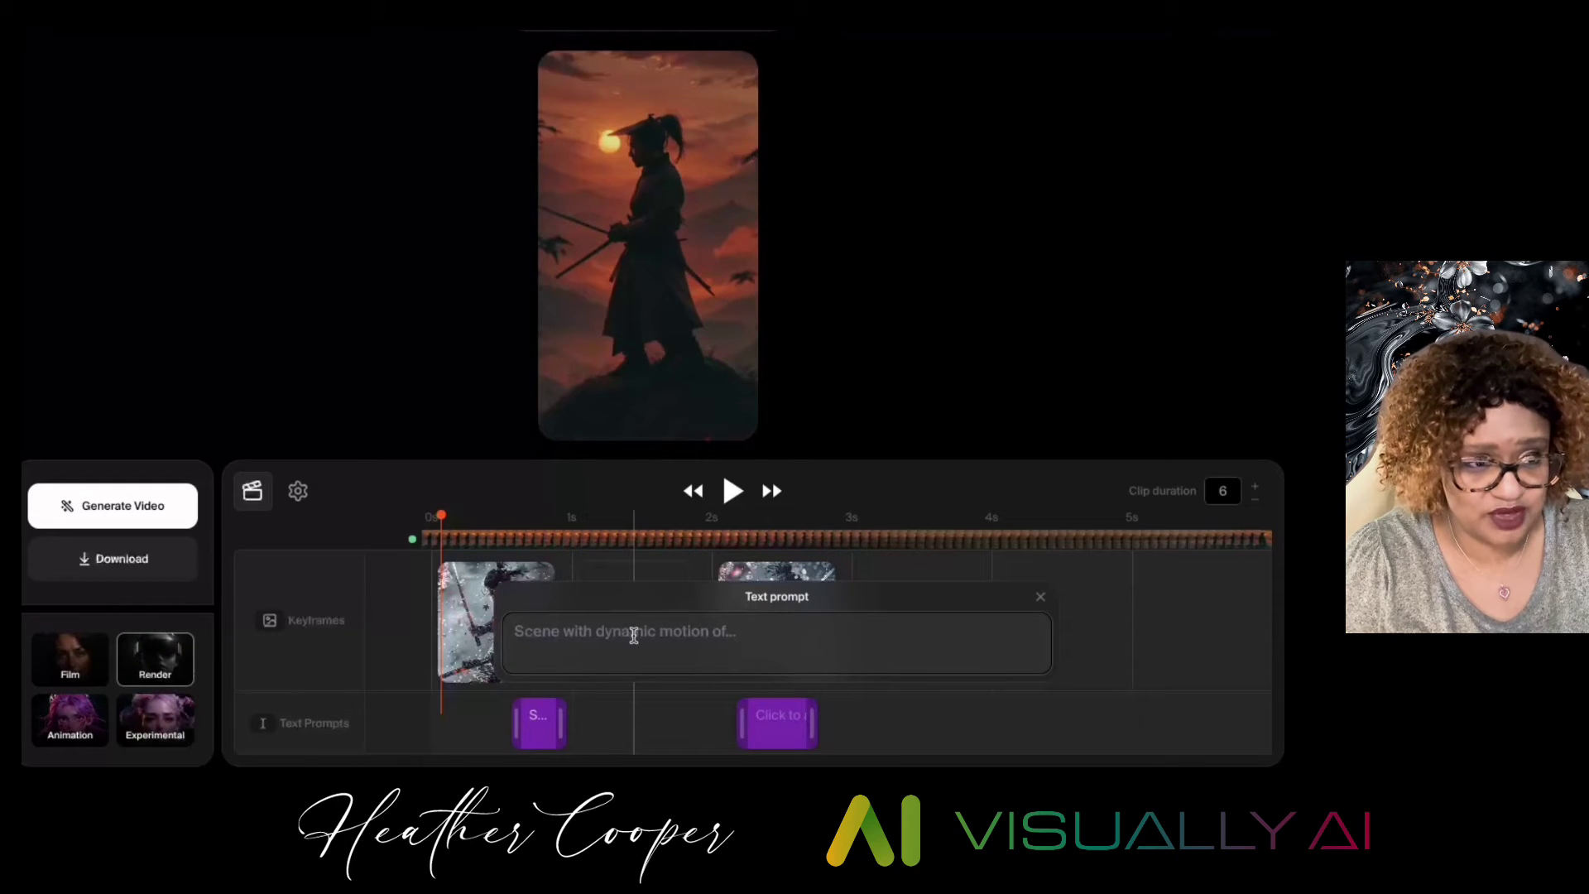
pyautogui.write('Samurai trai')
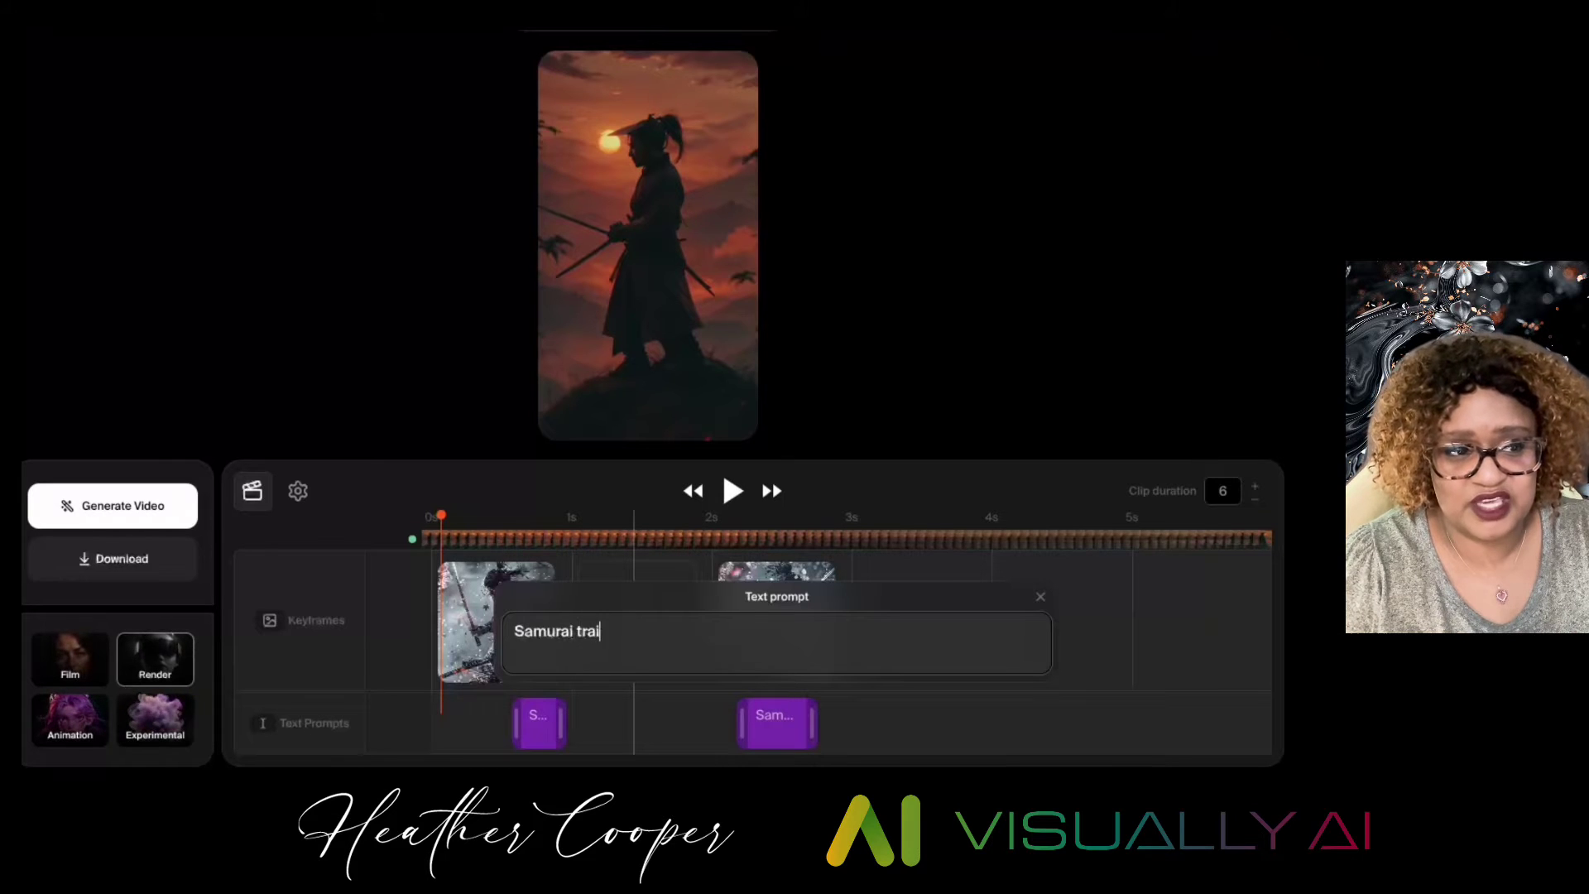
pyautogui.write('ning under a cherry')
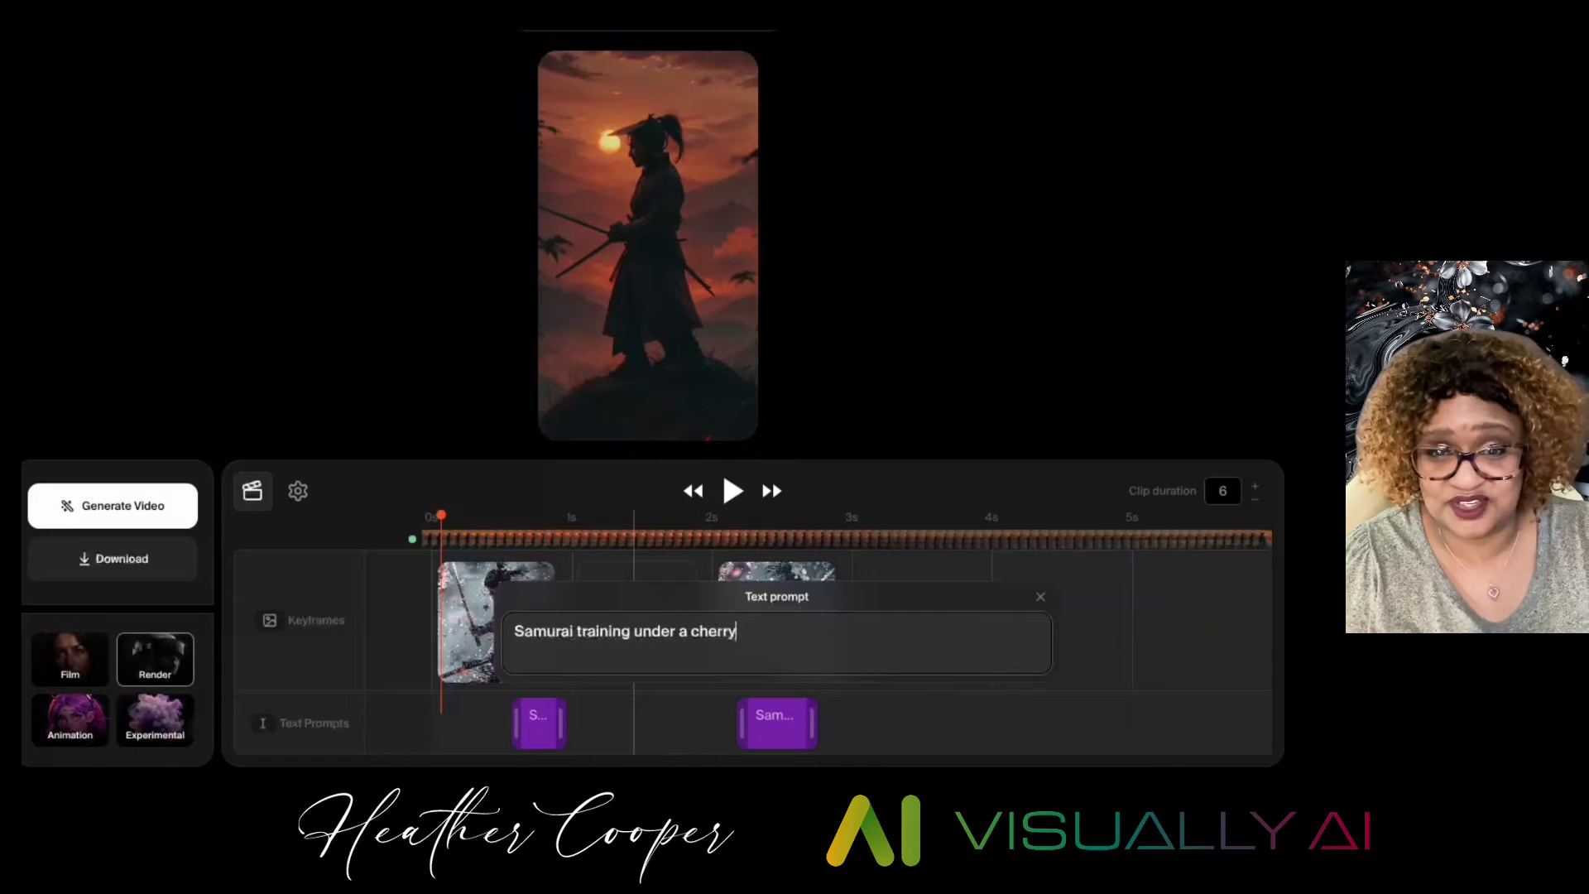
pyautogui.write(' blossom tree')
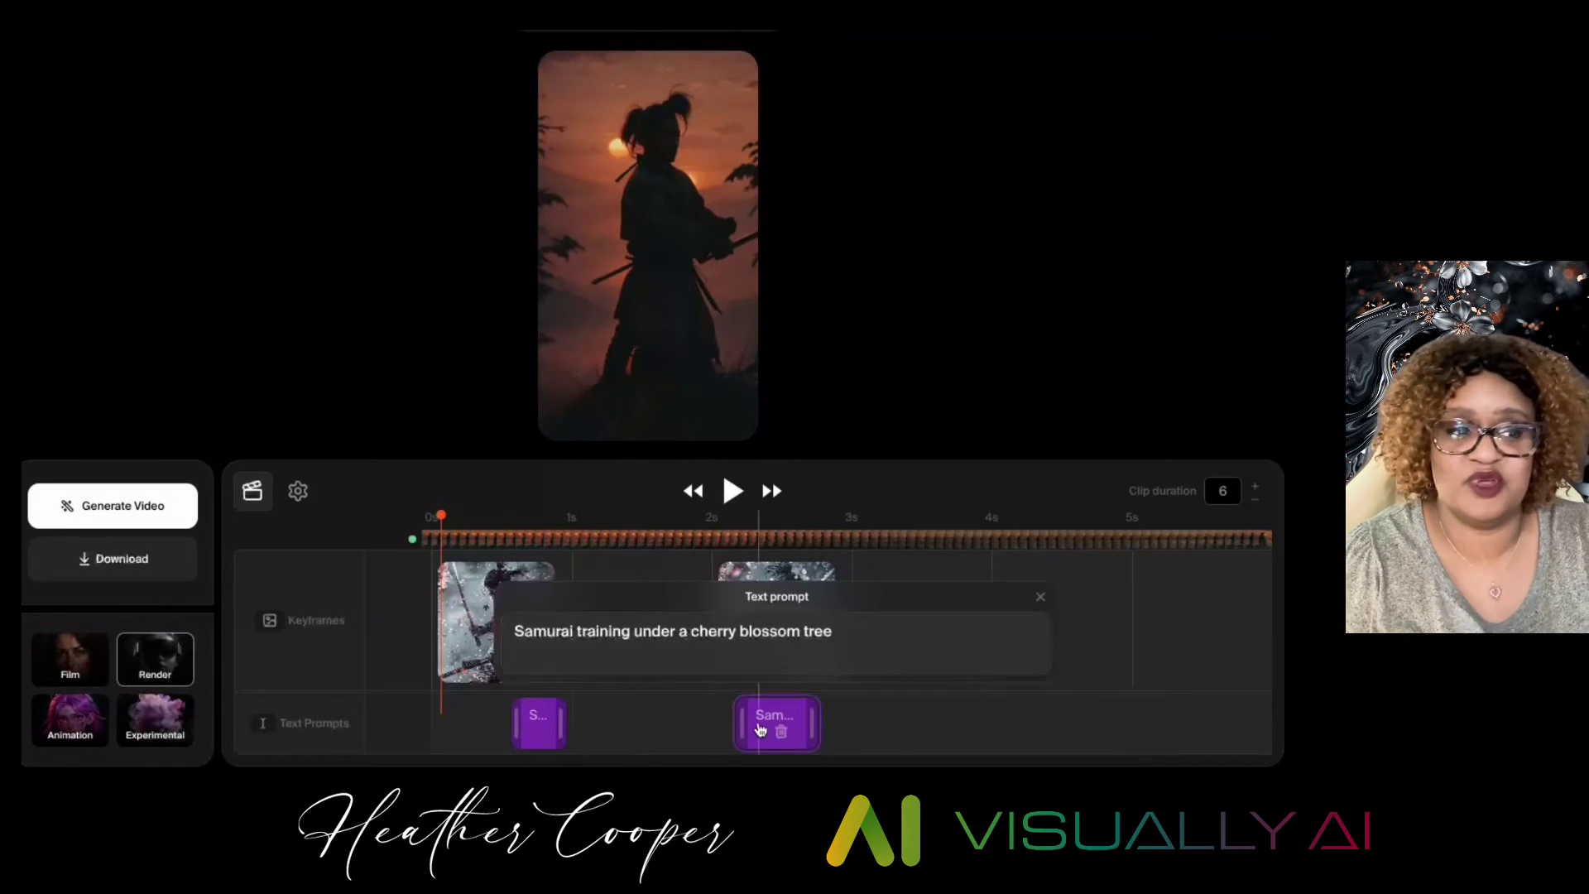
pyautogui.press('Return')
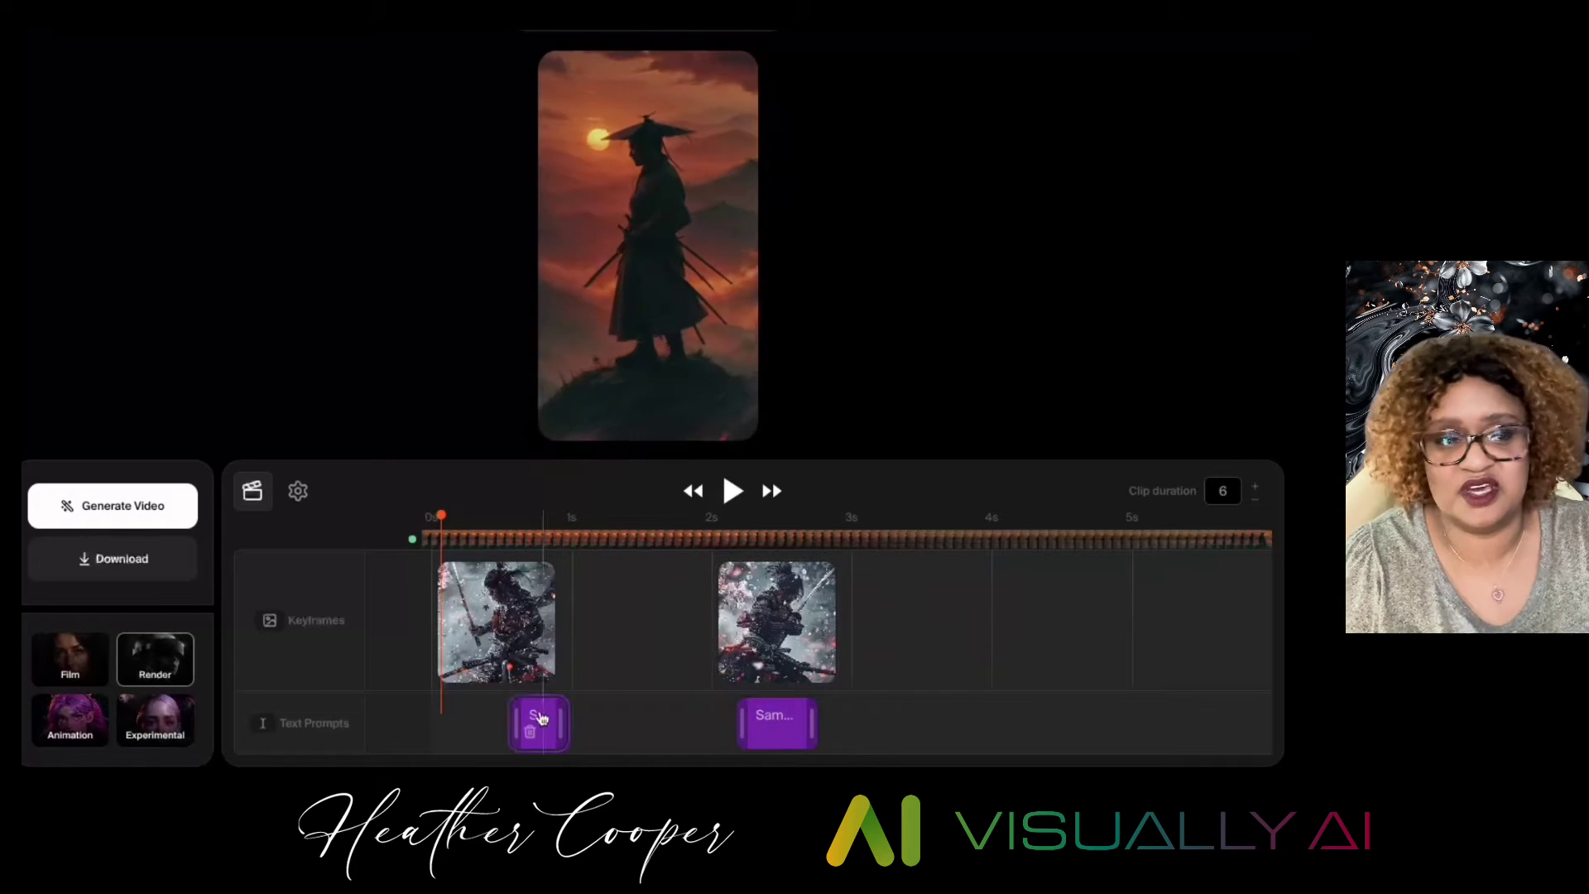
# - Stretch the first text prompt to span from 0 to about 2 seconds
pyautogui.moveTo(511, 719); pyautogui.dragTo(467, 720)
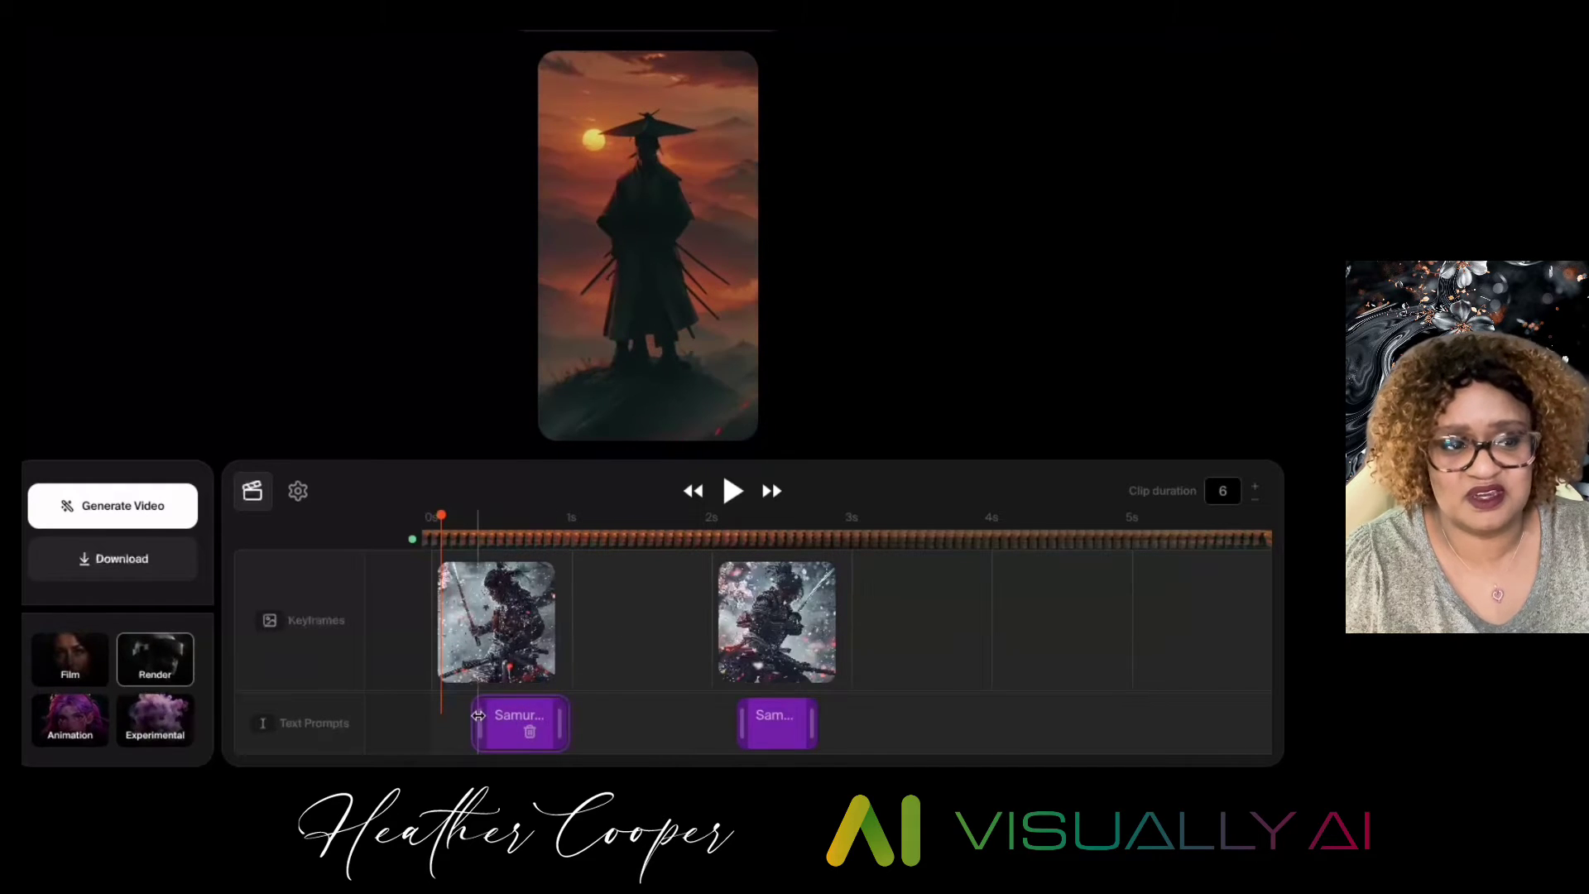
pyautogui.moveTo(479, 721); pyautogui.dragTo(436, 722)
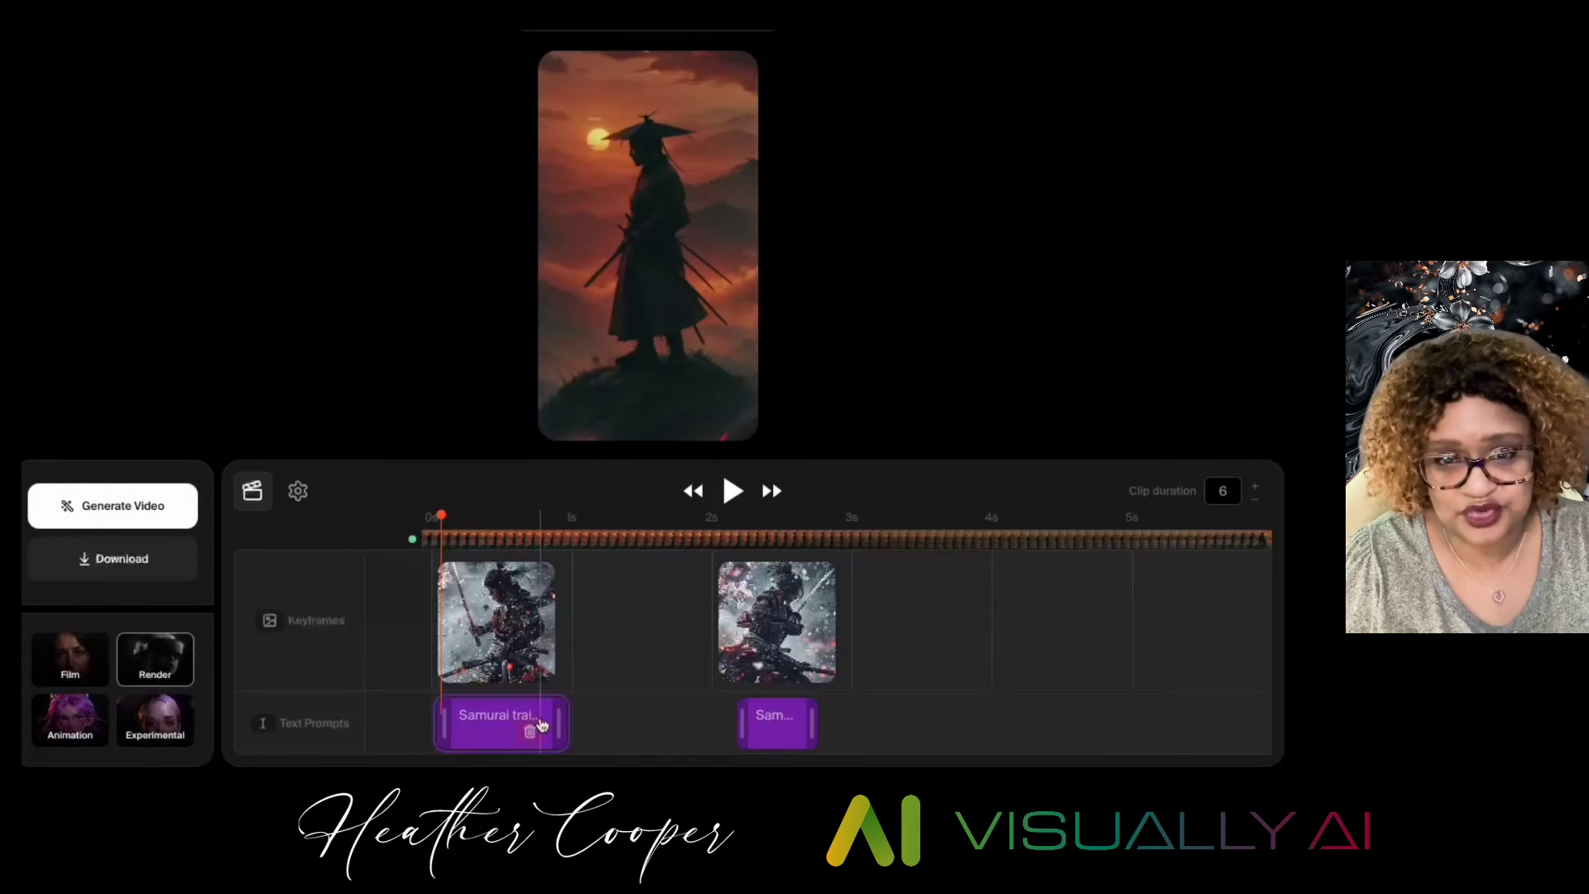
pyautogui.moveTo(568, 716); pyautogui.dragTo(714, 719)
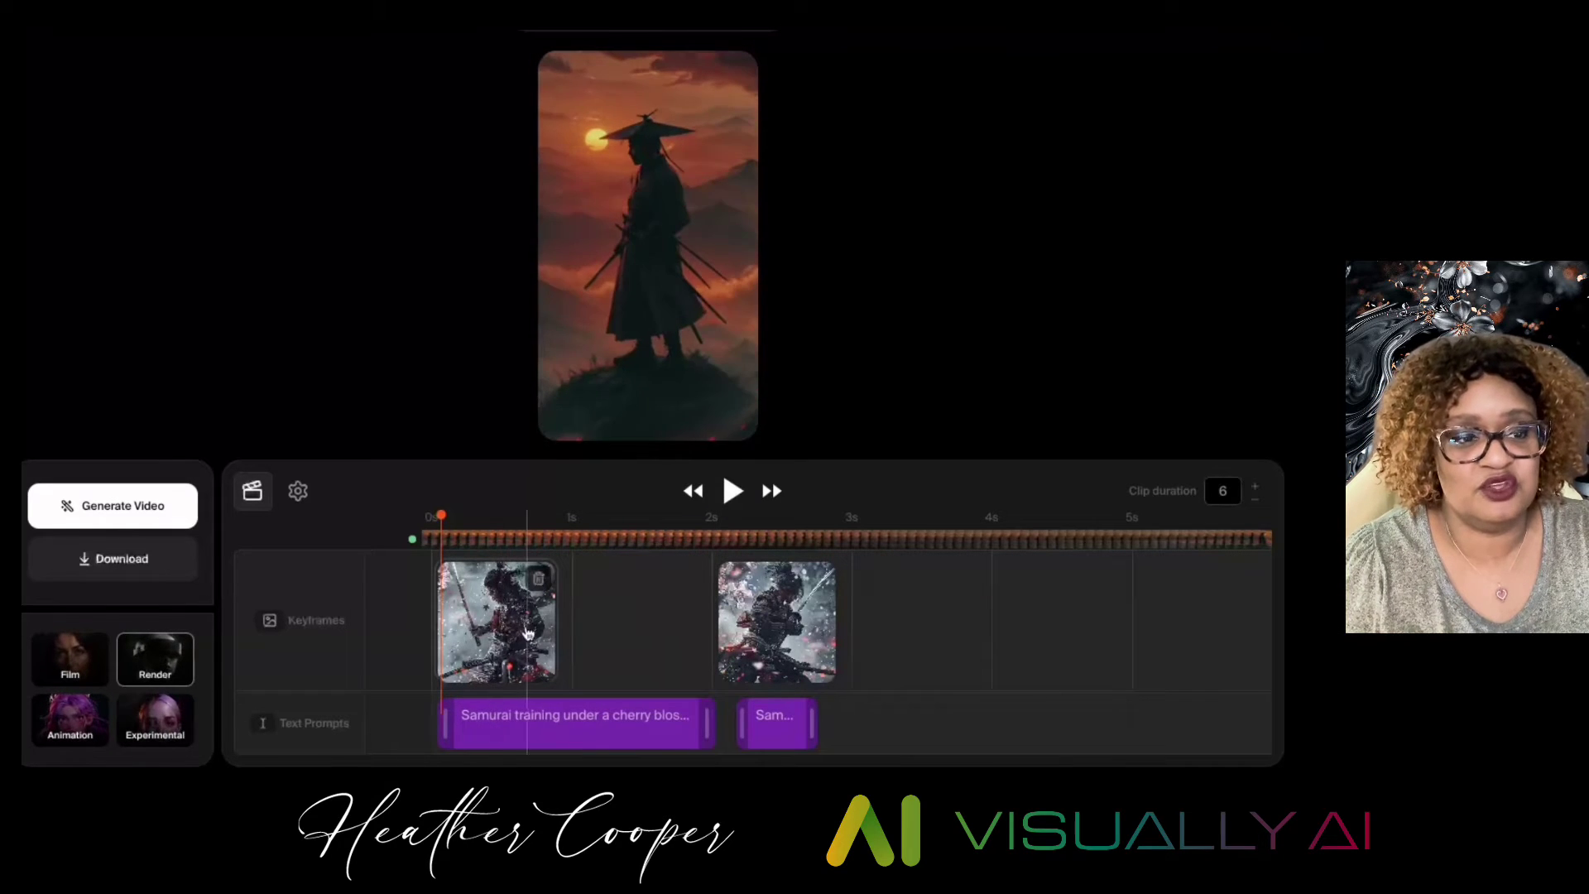
# - Stretch the second text prompt to reach about the 4-second mark
pyautogui.moveTo(494, 614)
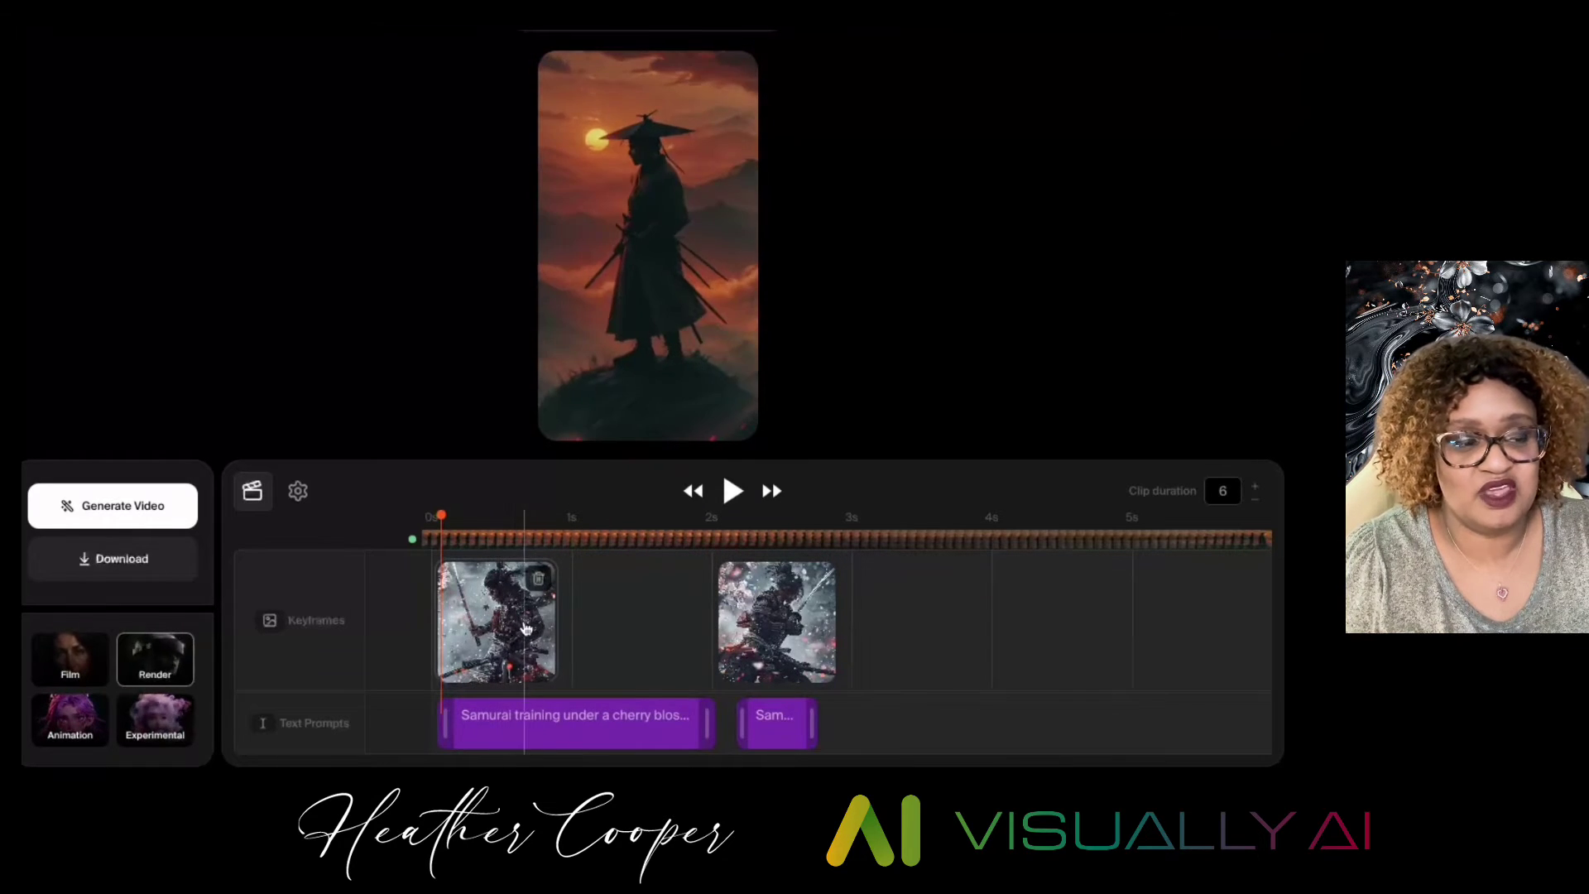
pyautogui.moveTo(629, 625)
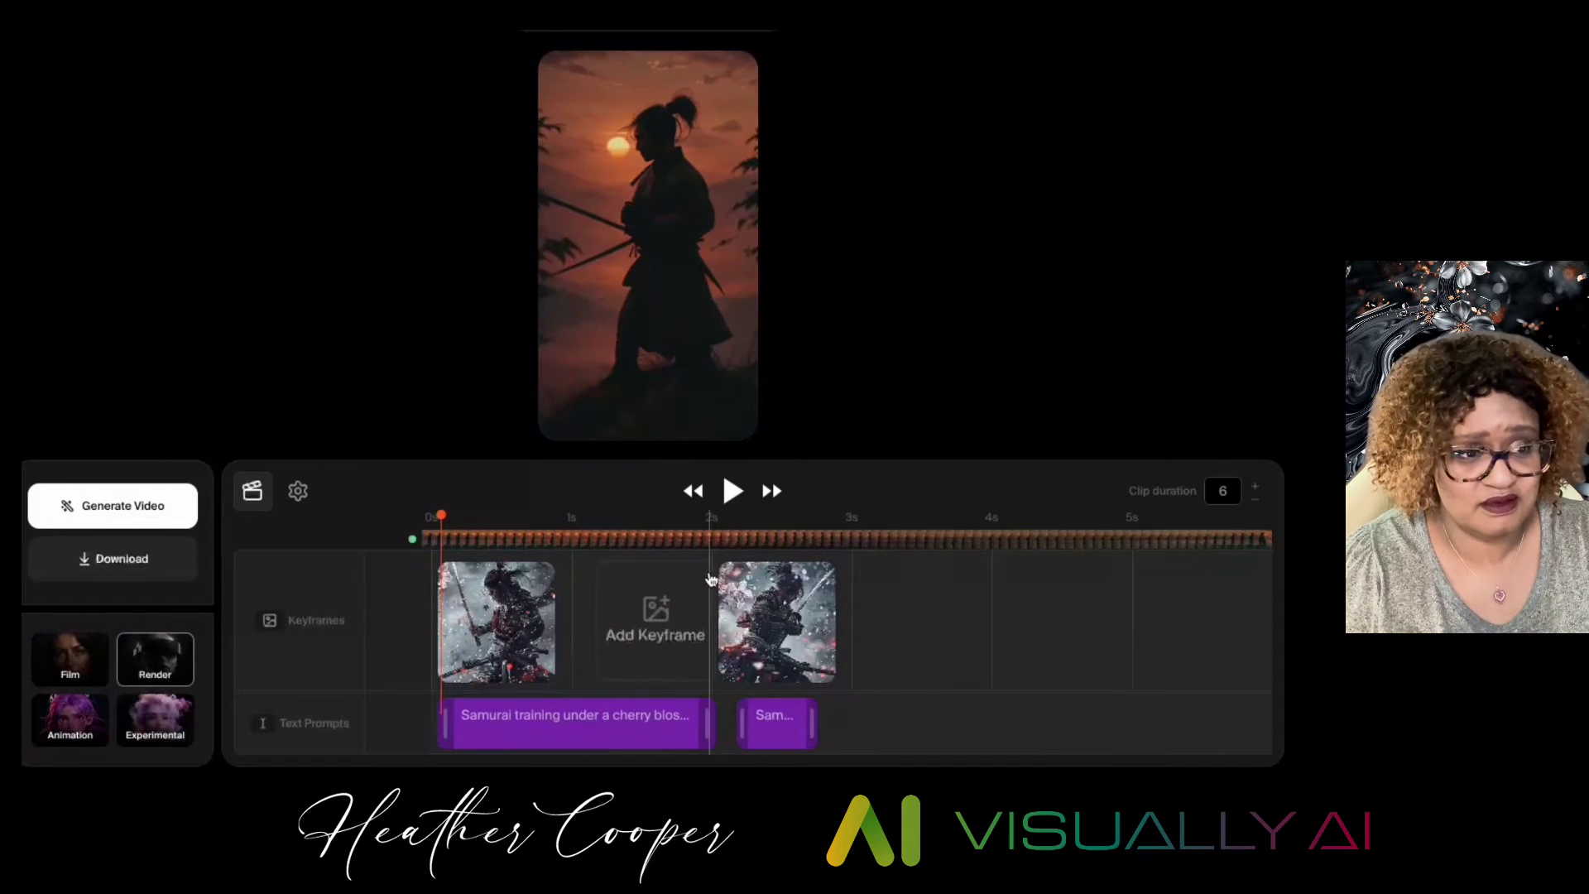
pyautogui.moveTo(799, 623)
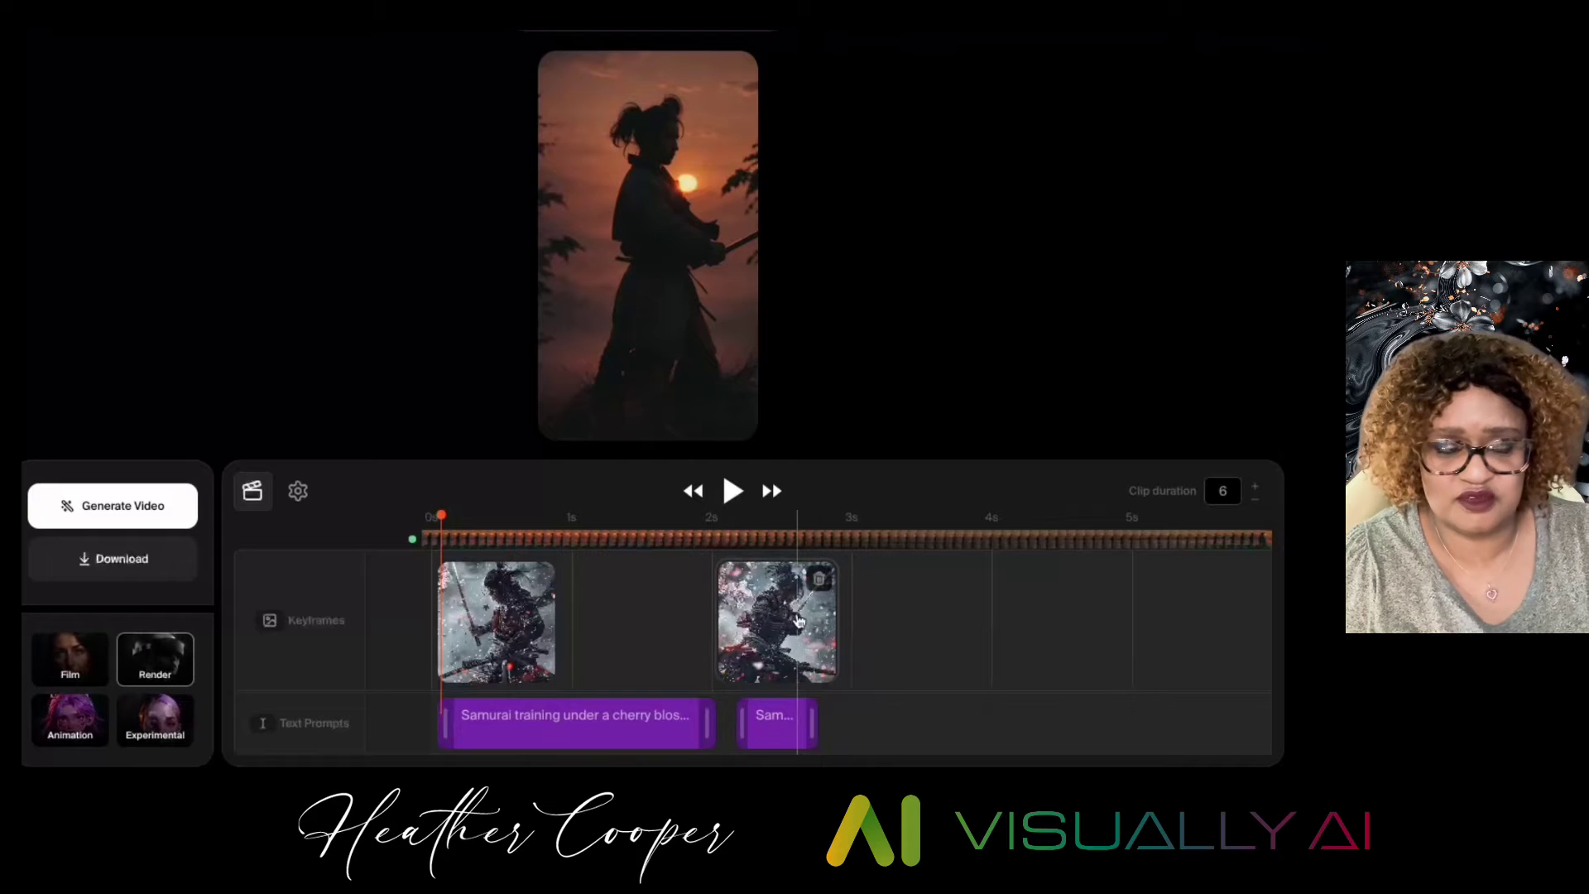
pyautogui.moveTo(819, 722); pyautogui.dragTo(986, 724)
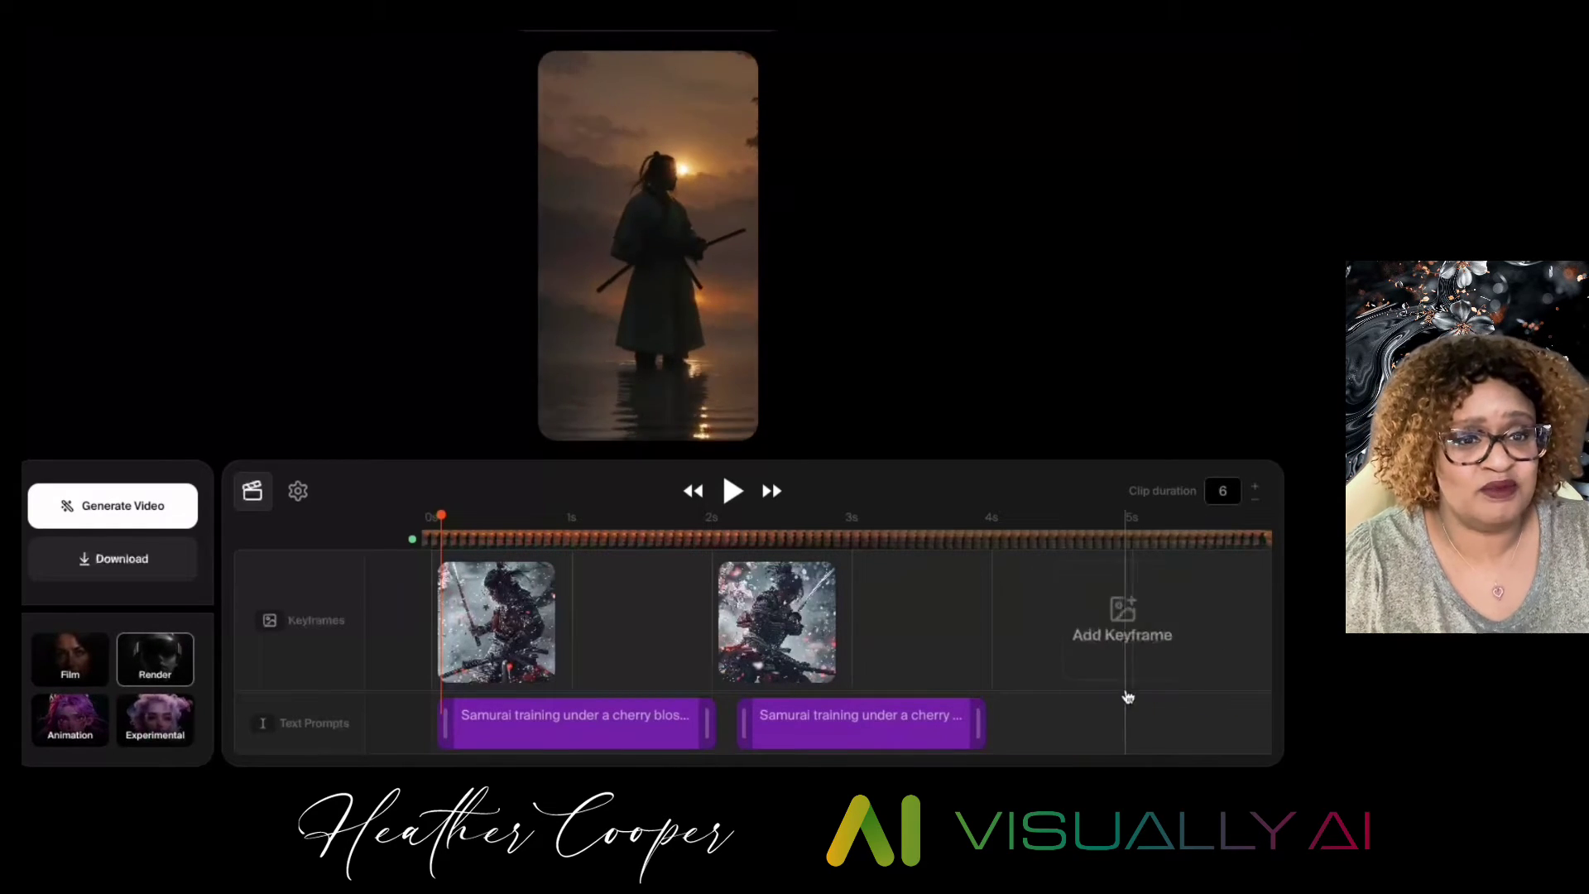
# - Keep the clip at 6 seconds and upload a third samurai keyframe near 4 seconds
pyautogui.click(1256, 489)
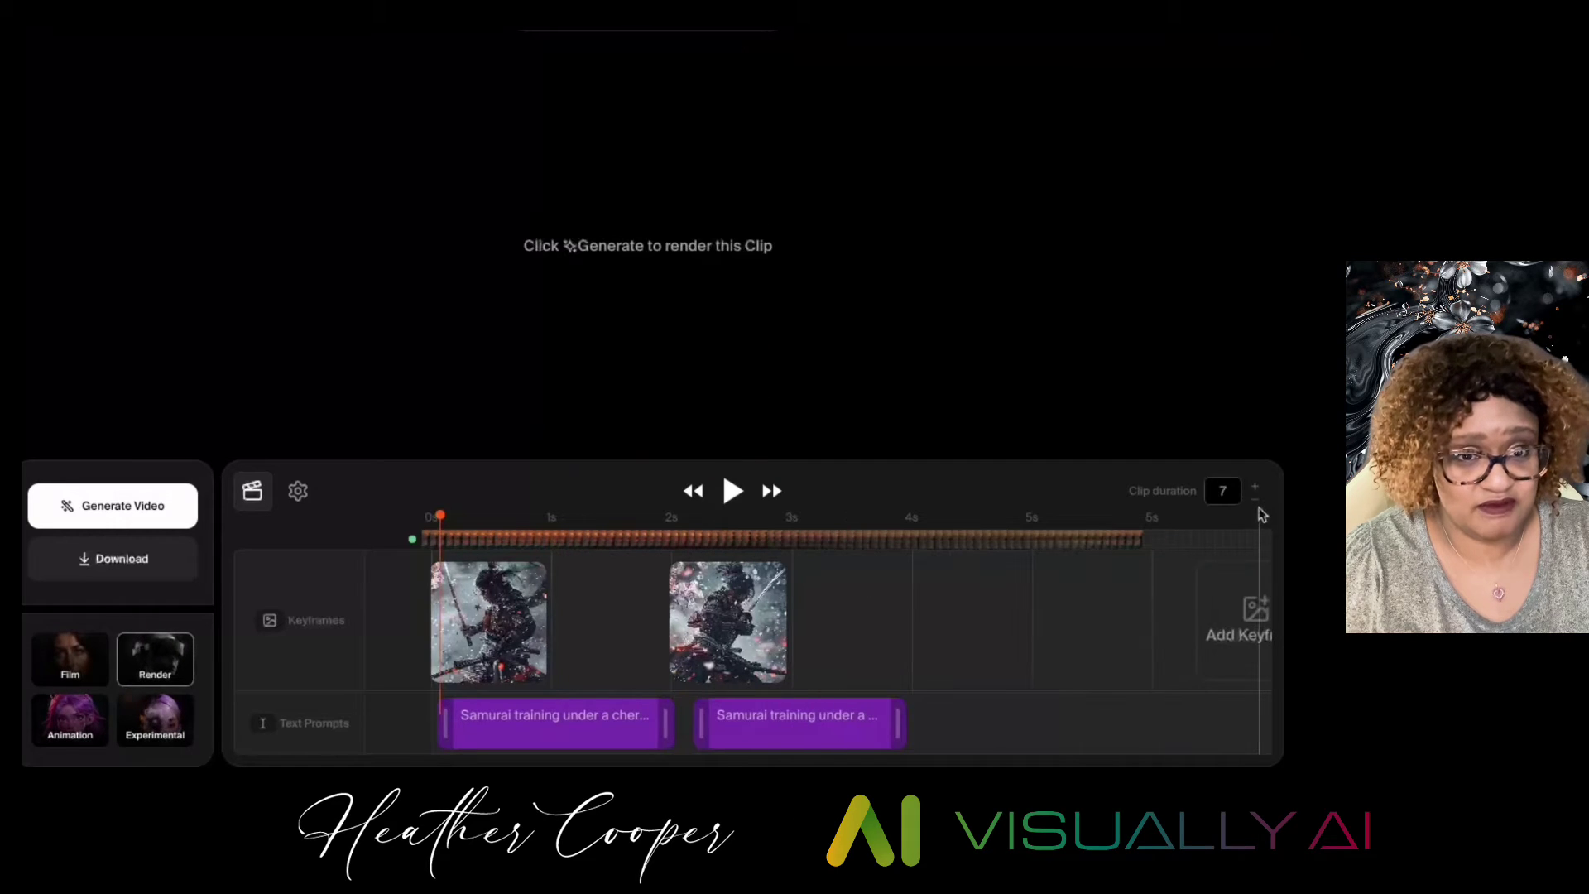
pyautogui.click(1256, 503)
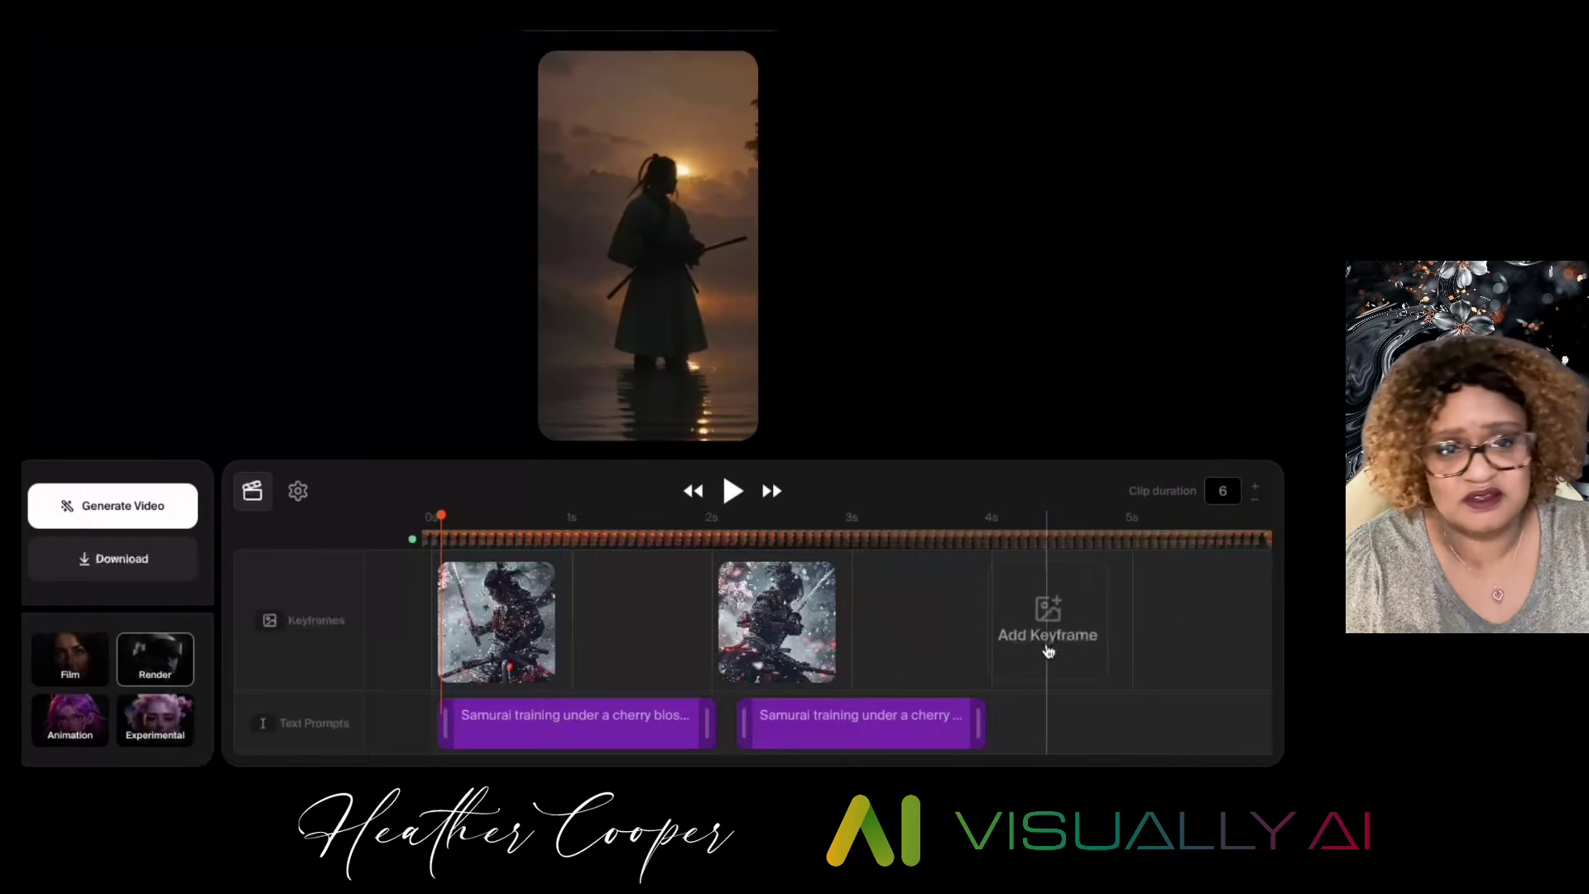
pyautogui.click(1049, 651)
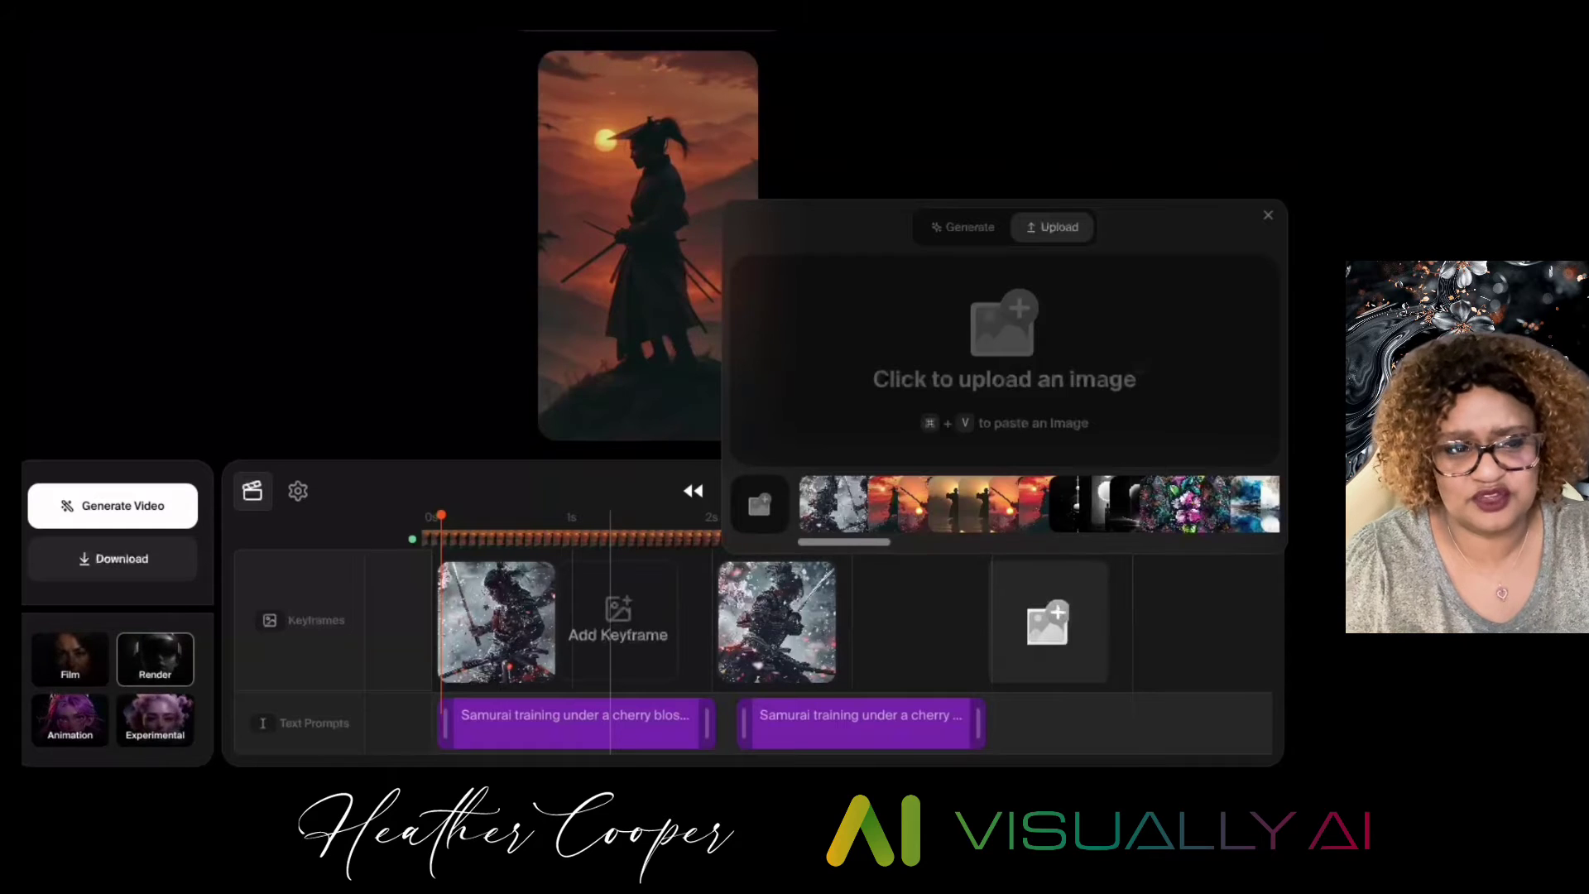
pyautogui.moveTo(1139, 373); pyautogui.dragTo(1071, 414)
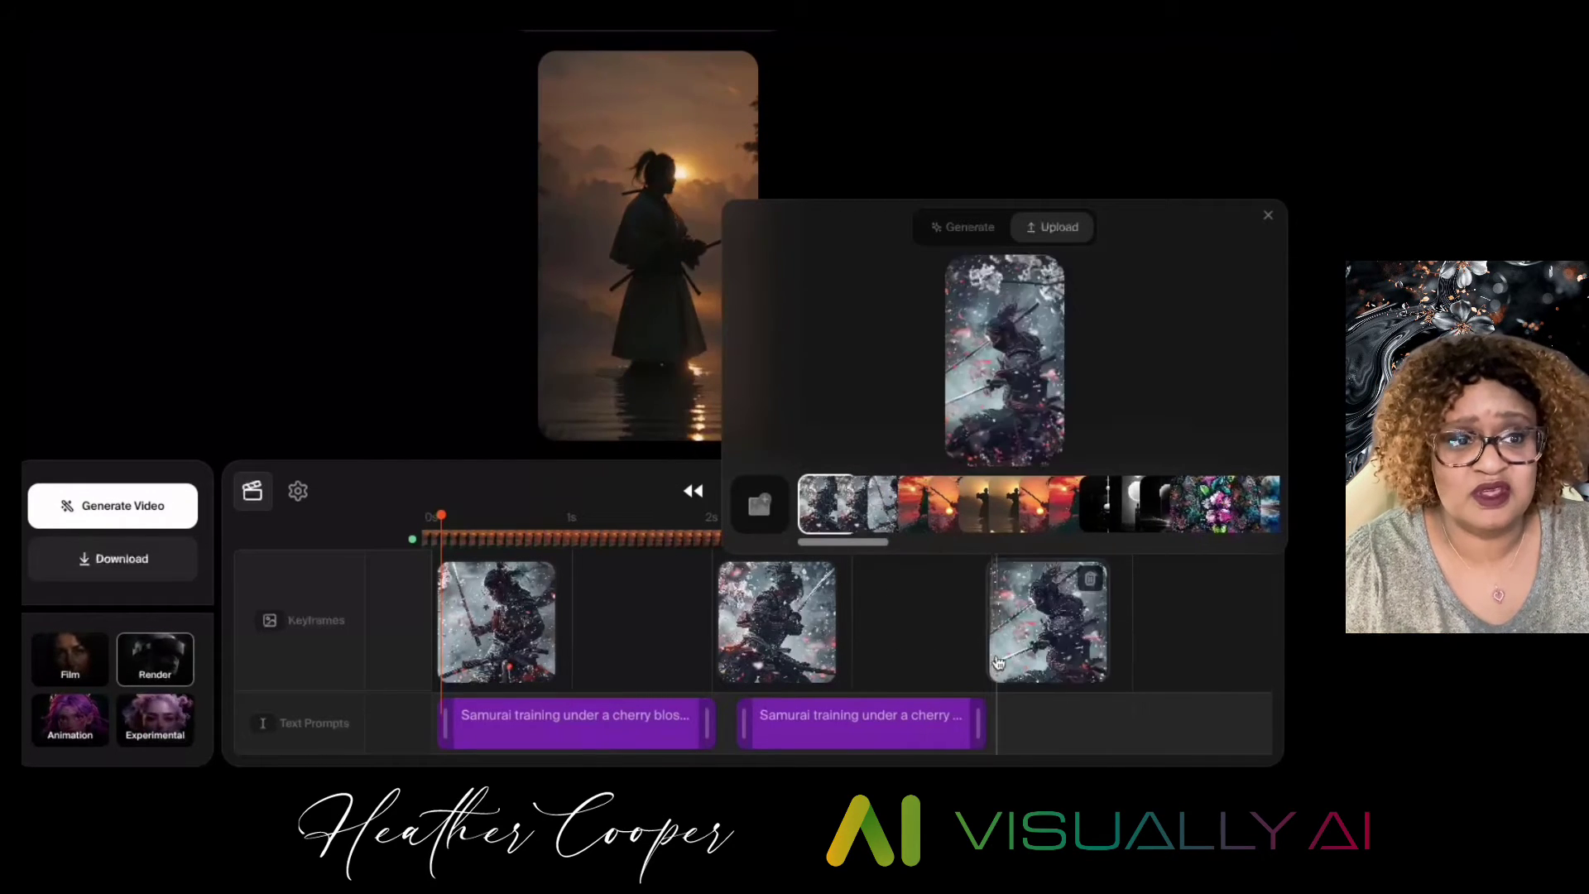
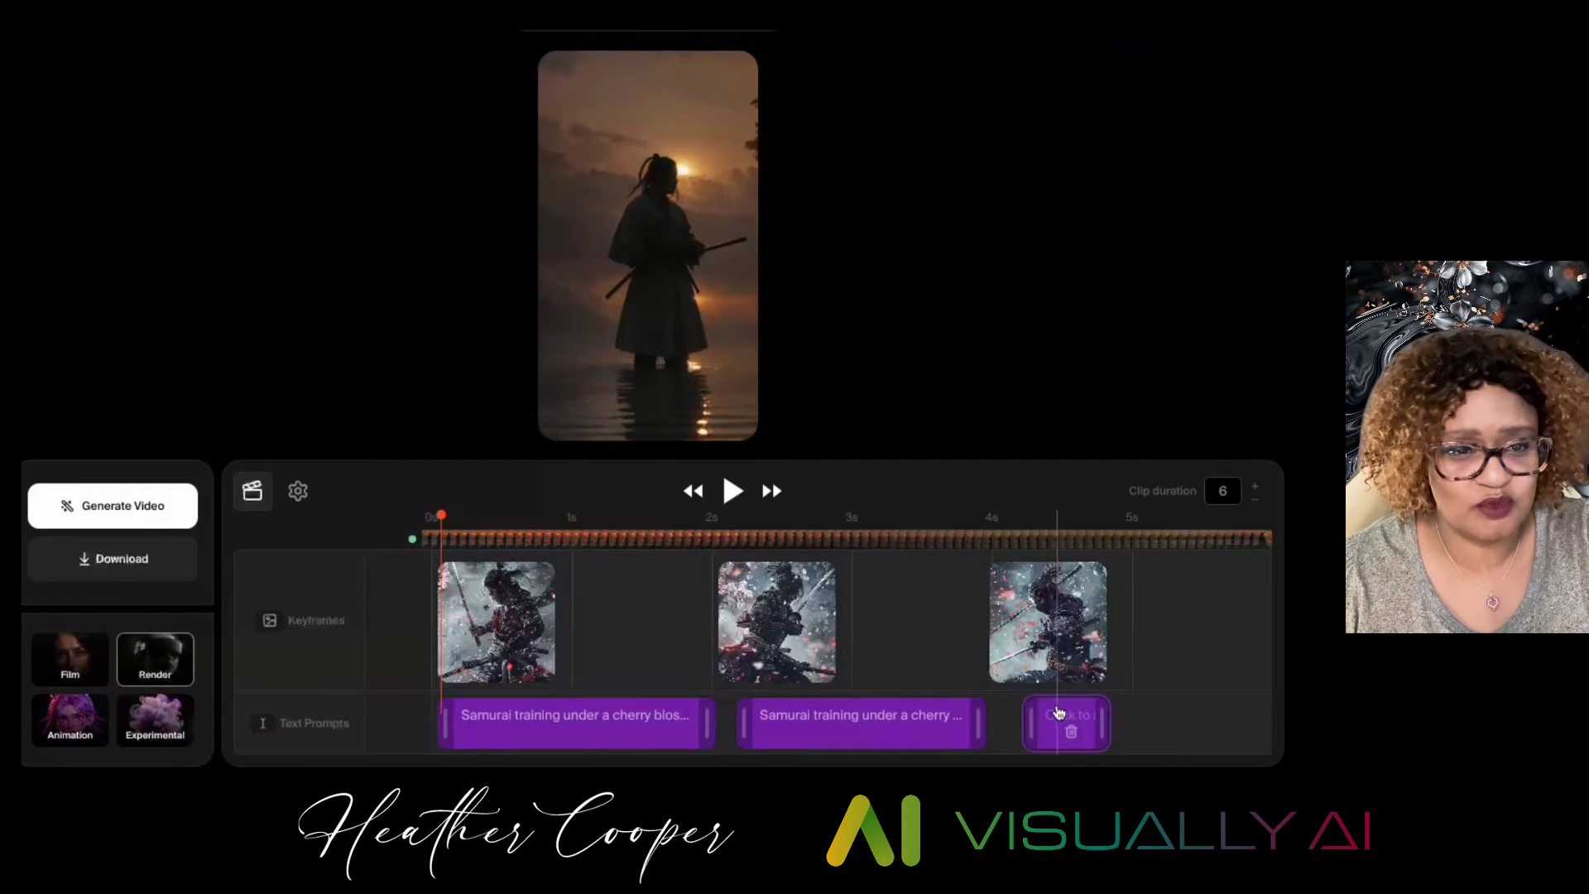
# - Begin entering the samurai cherry-blossom prompt ('Samurai trai…') in the third prompt block
pyautogui.click(1080, 712)
pyautogui.click(925, 631)
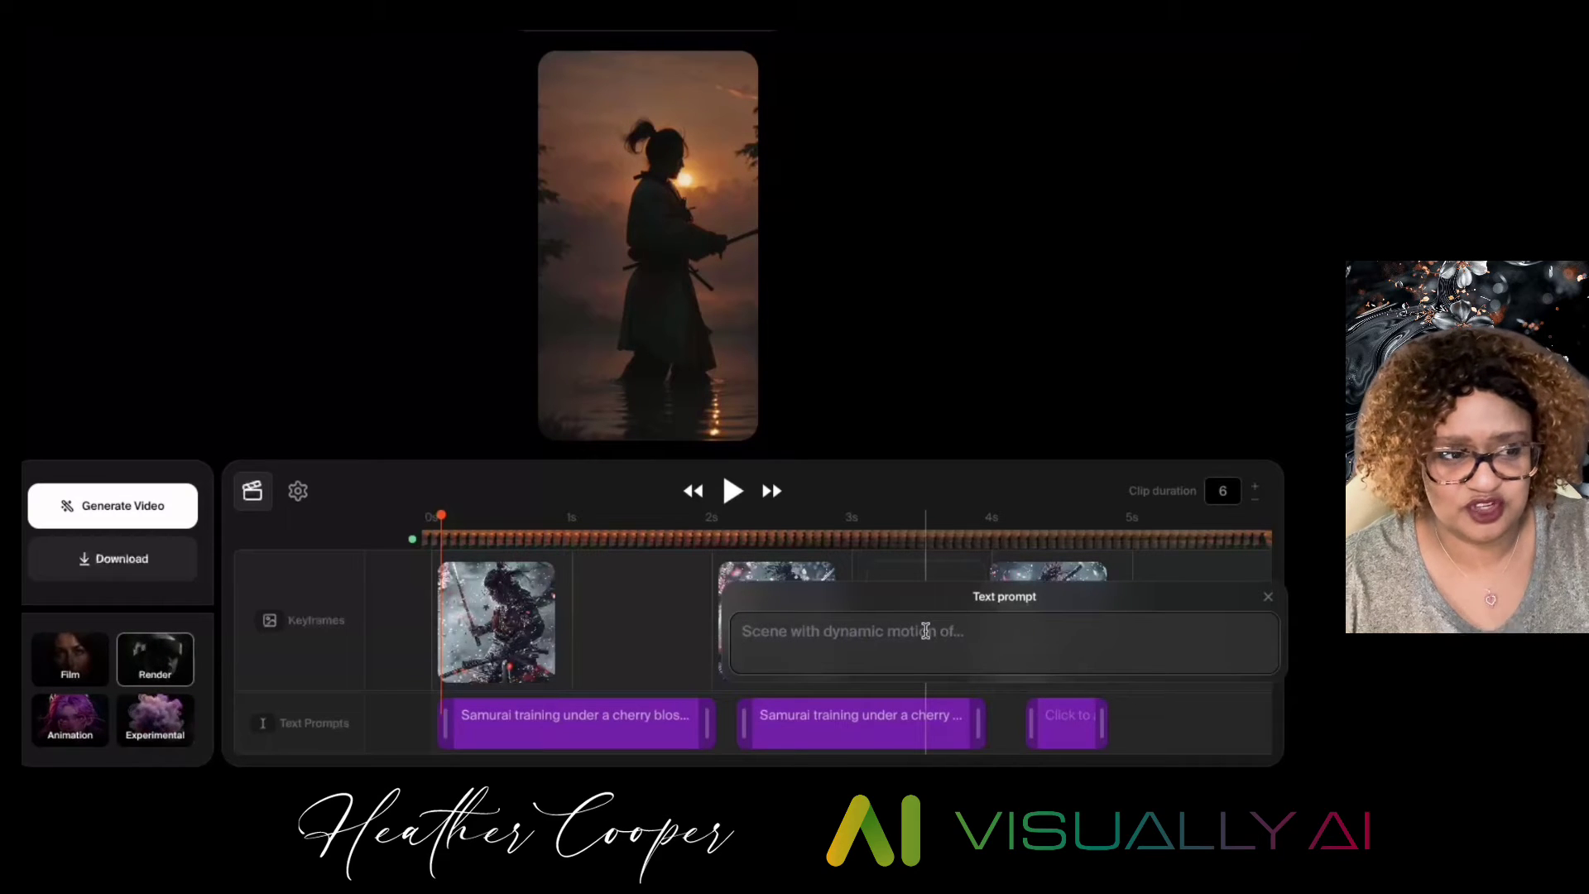
pyautogui.write('Samurai trai')
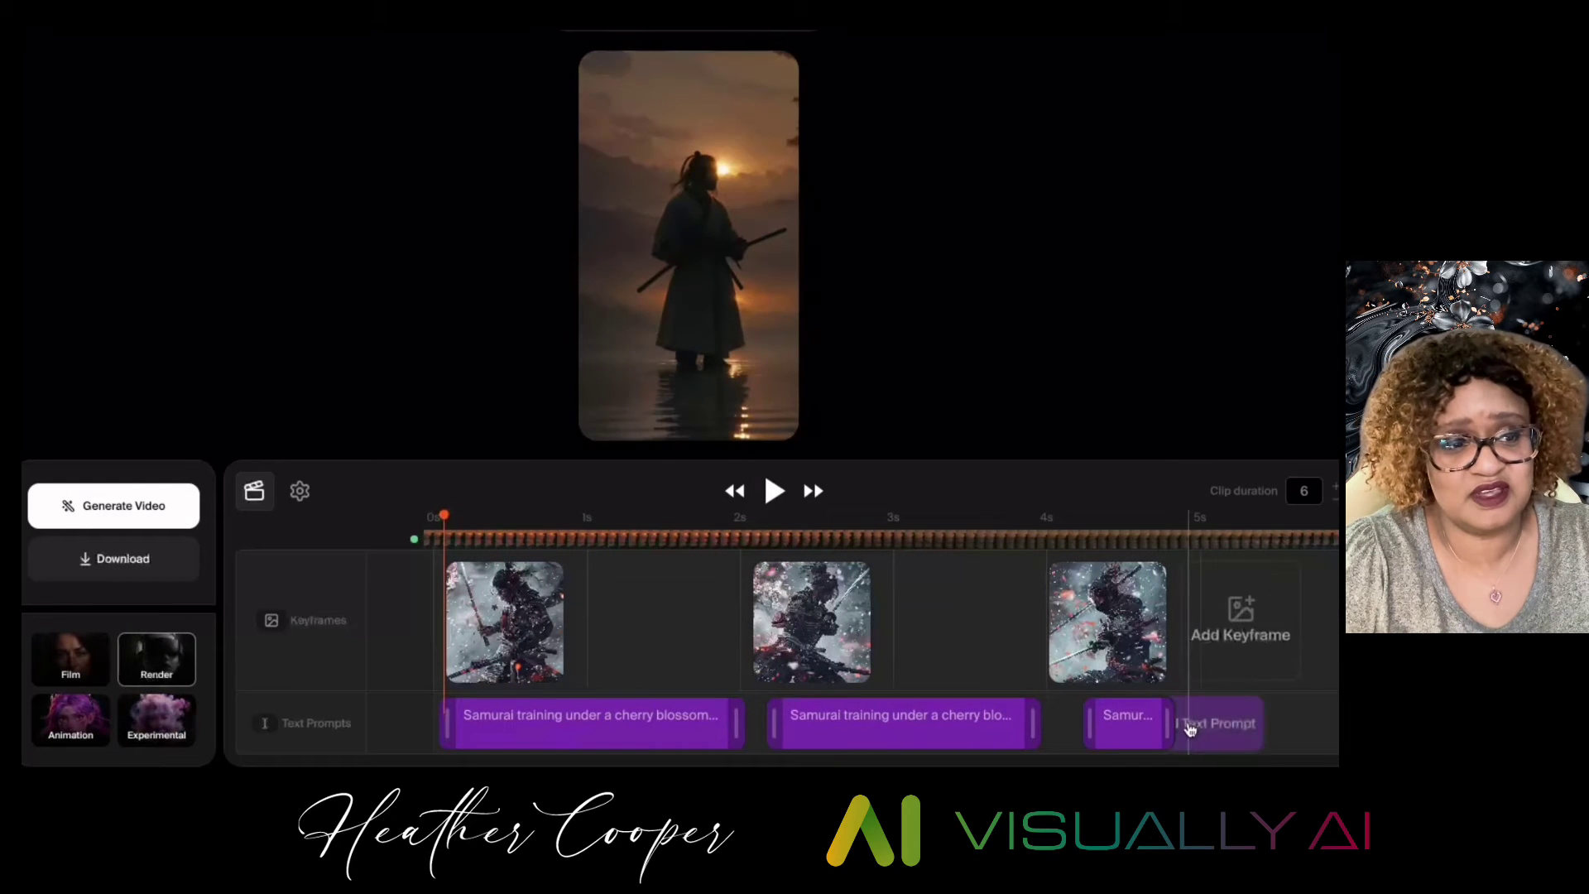
# - Stretch the third prompt to the timeline end and move the third keyframe to about 3.6s
pyautogui.moveTo(1170, 723); pyautogui.dragTo(1337, 720)
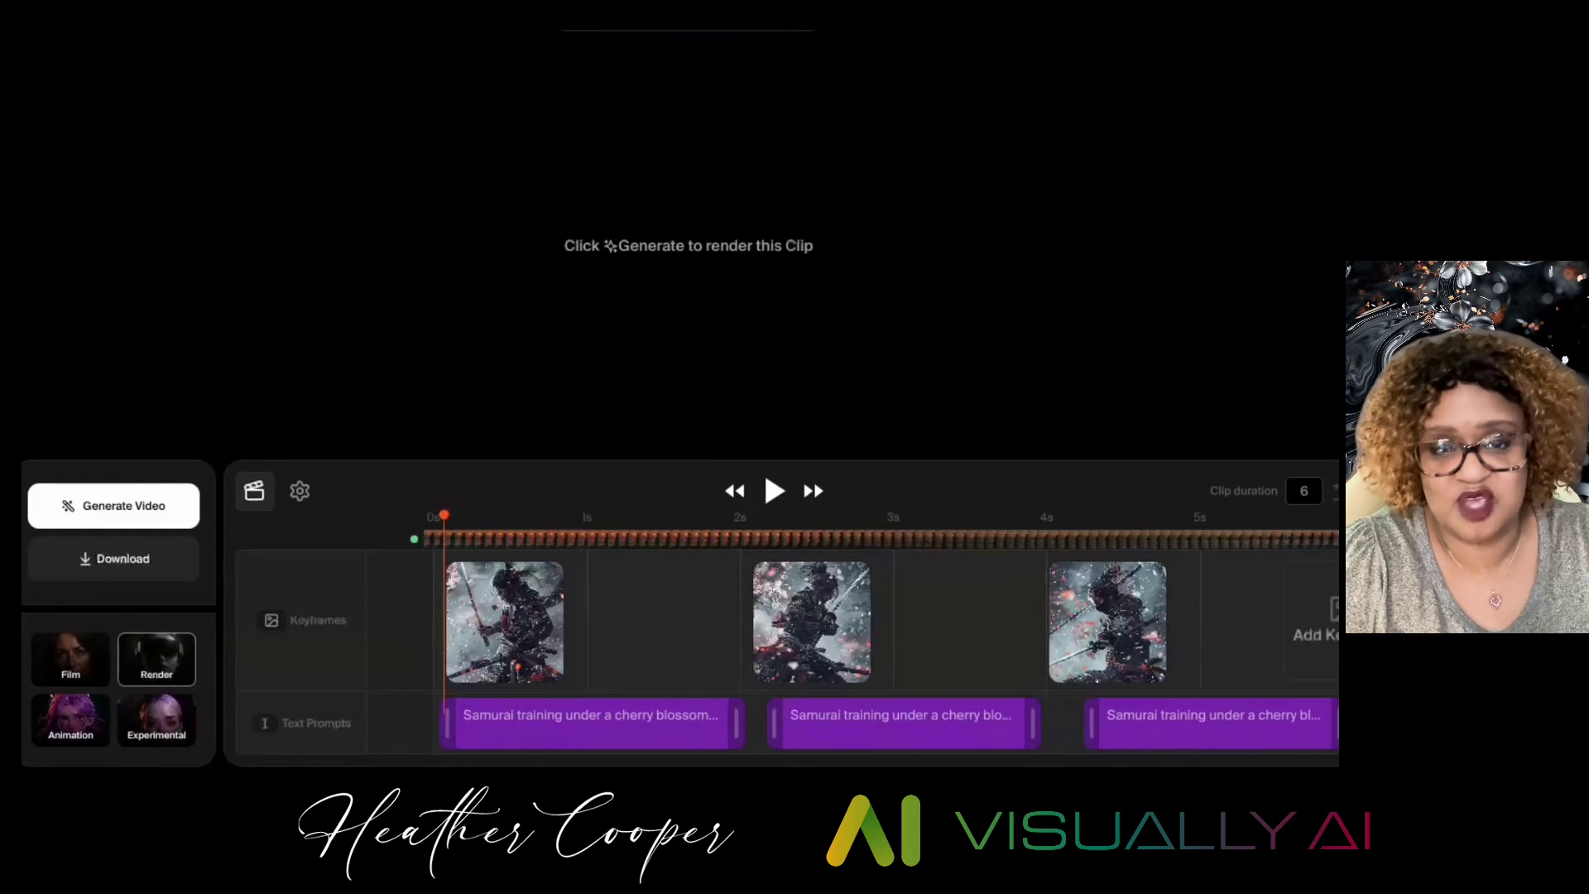
pyautogui.moveTo(1090, 723); pyautogui.dragTo(1050, 727)
pyautogui.moveTo(1088, 602)
pyautogui.mouseDown()
pyautogui.moveTo(725, 599)
pyautogui.moveTo(1113, 613)
pyautogui.mouseUp()
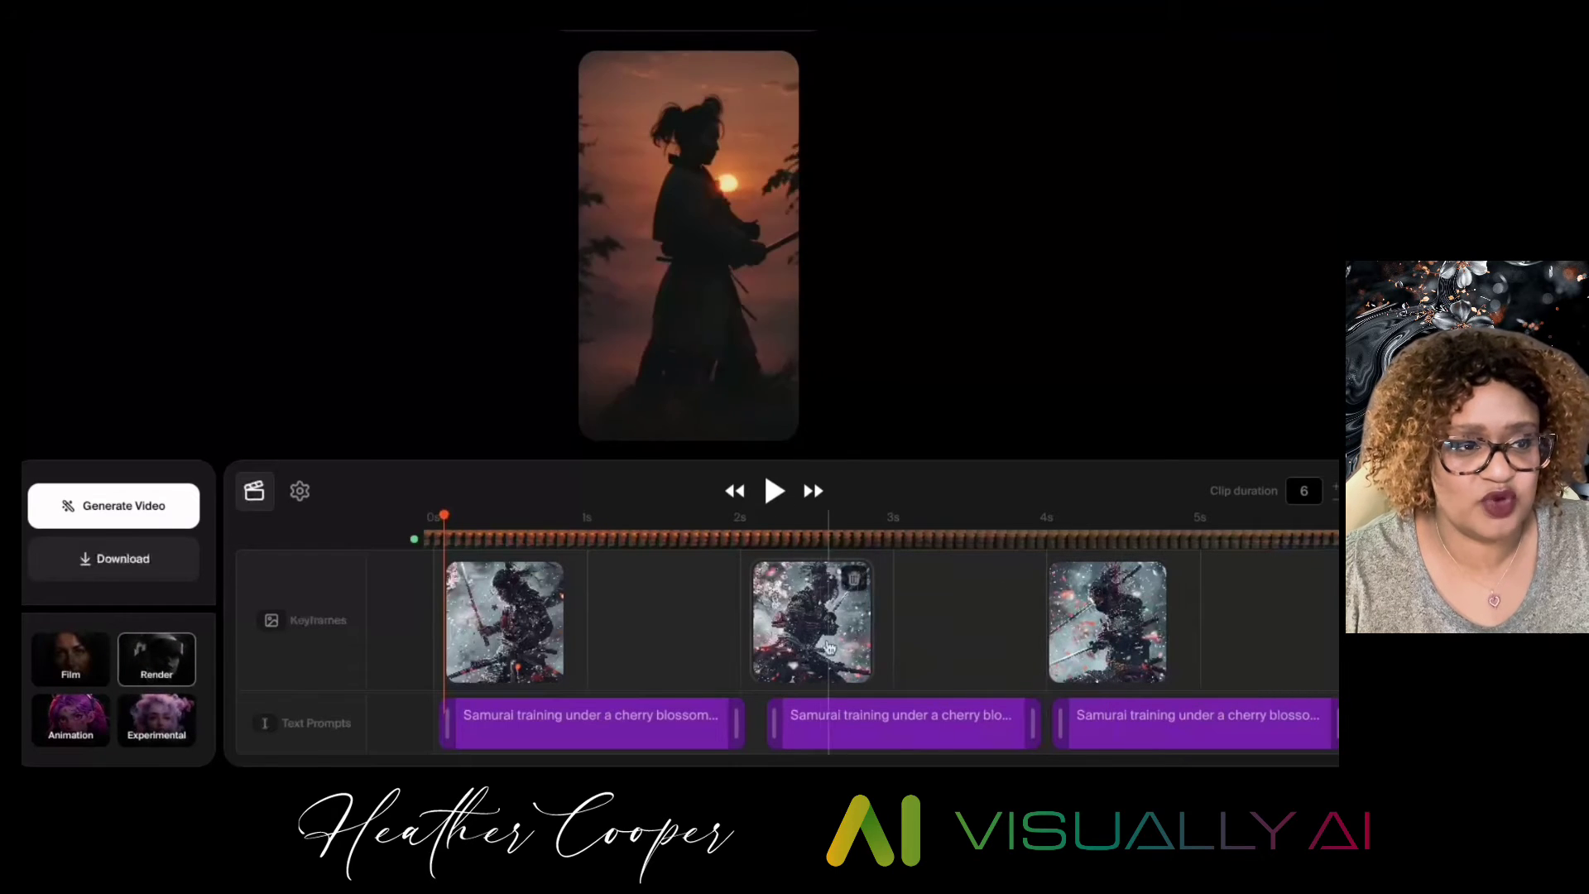
pyautogui.moveTo(1112, 637); pyautogui.dragTo(990, 627)
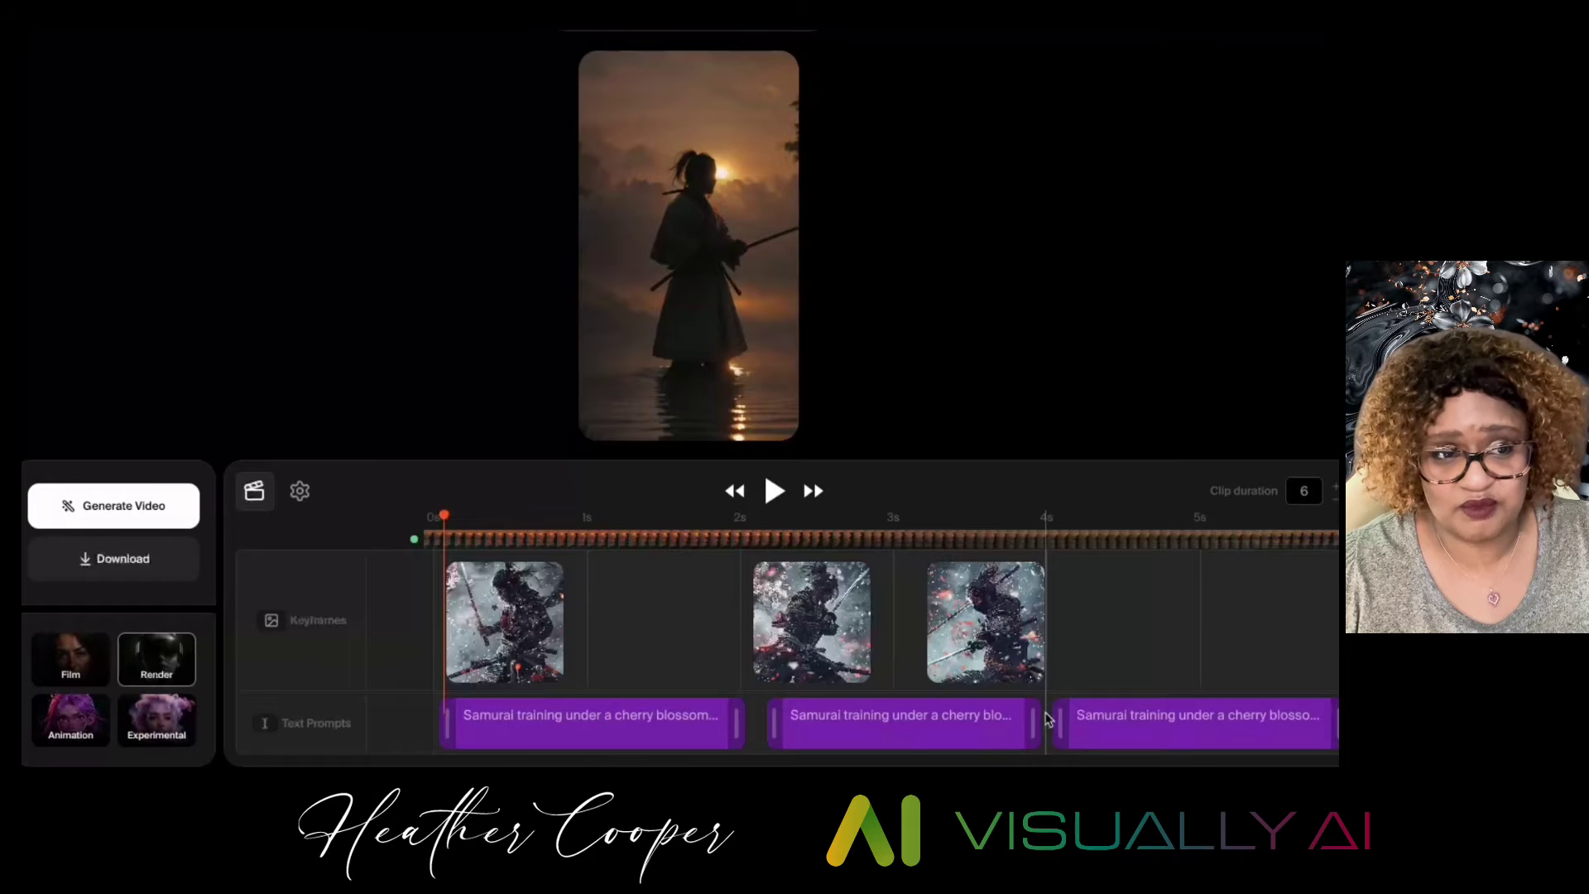
# - Place the third keyframe near 4.5s and extend the second prompt to meet the final one
pyautogui.moveTo(1035, 725); pyautogui.dragTo(970, 724)
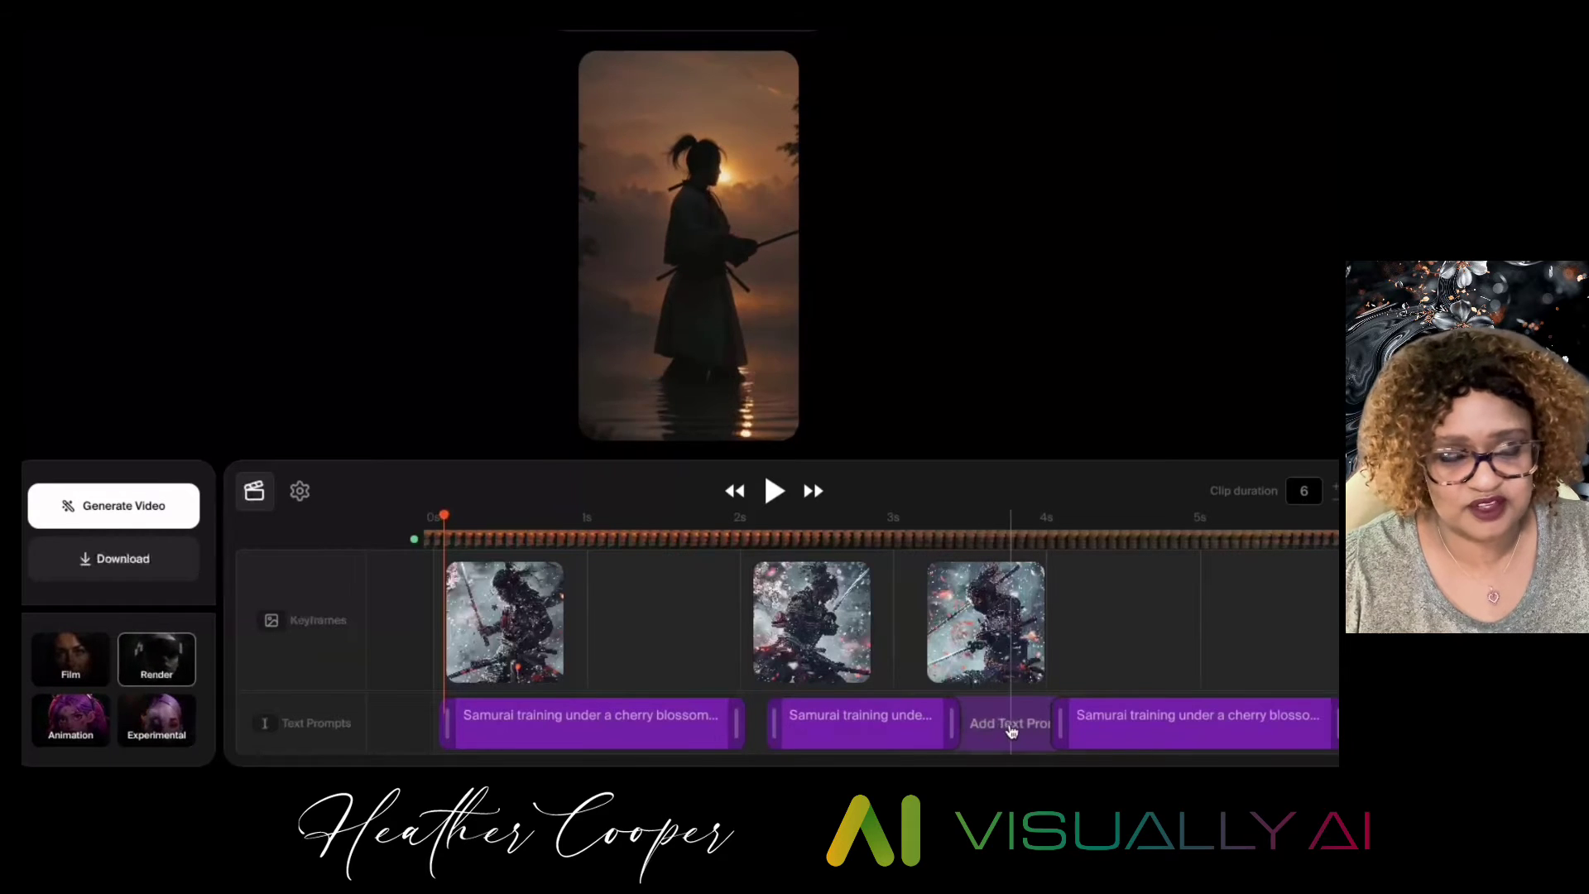
pyautogui.click(1008, 723)
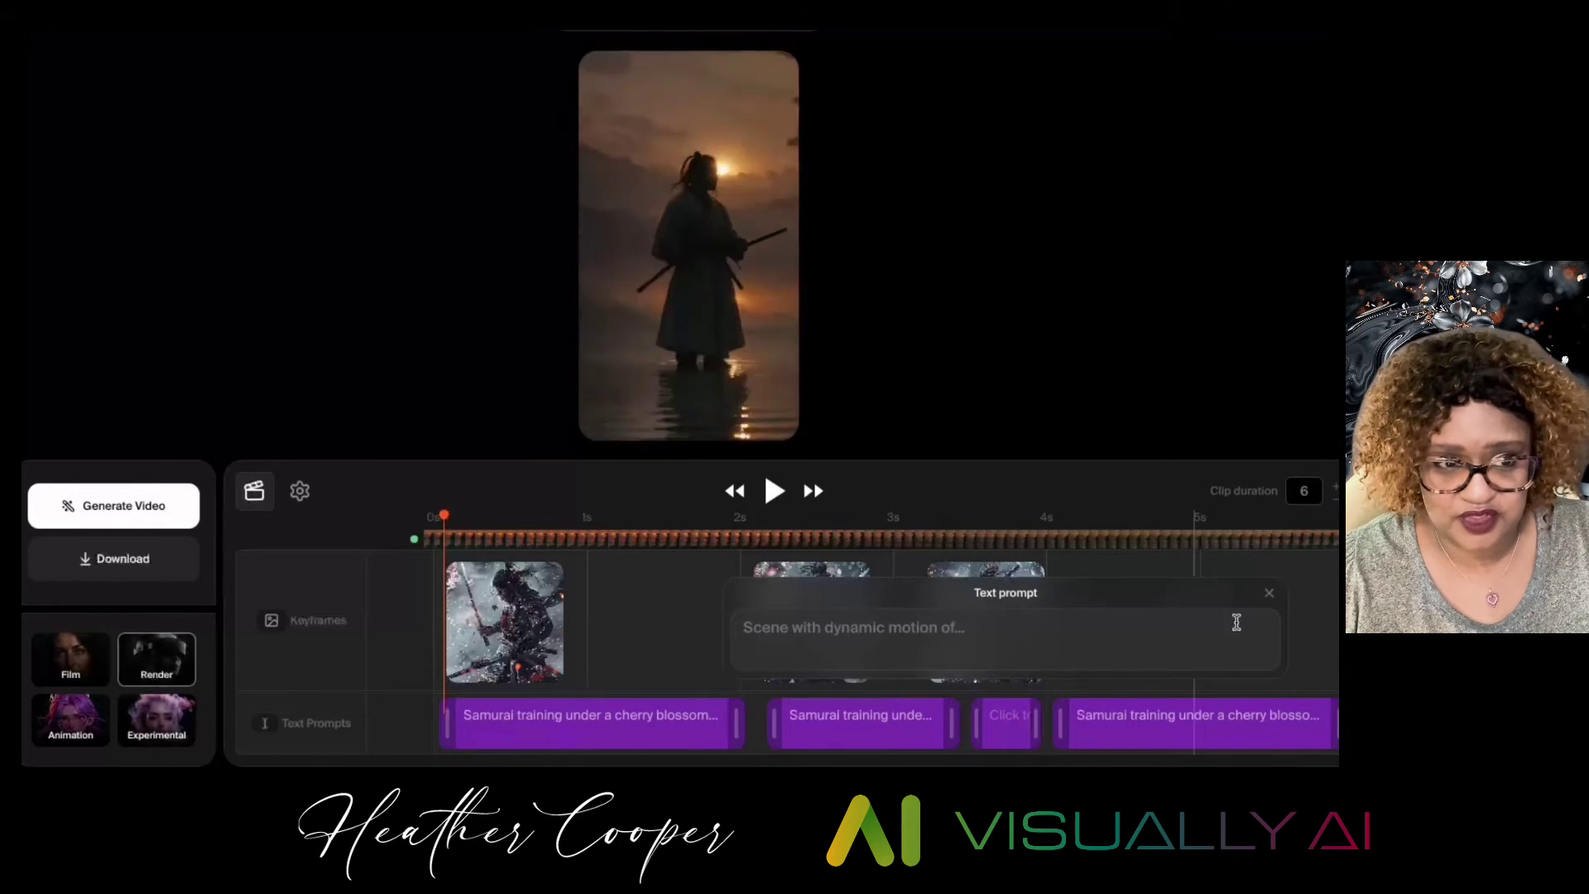
pyautogui.click(1269, 593)
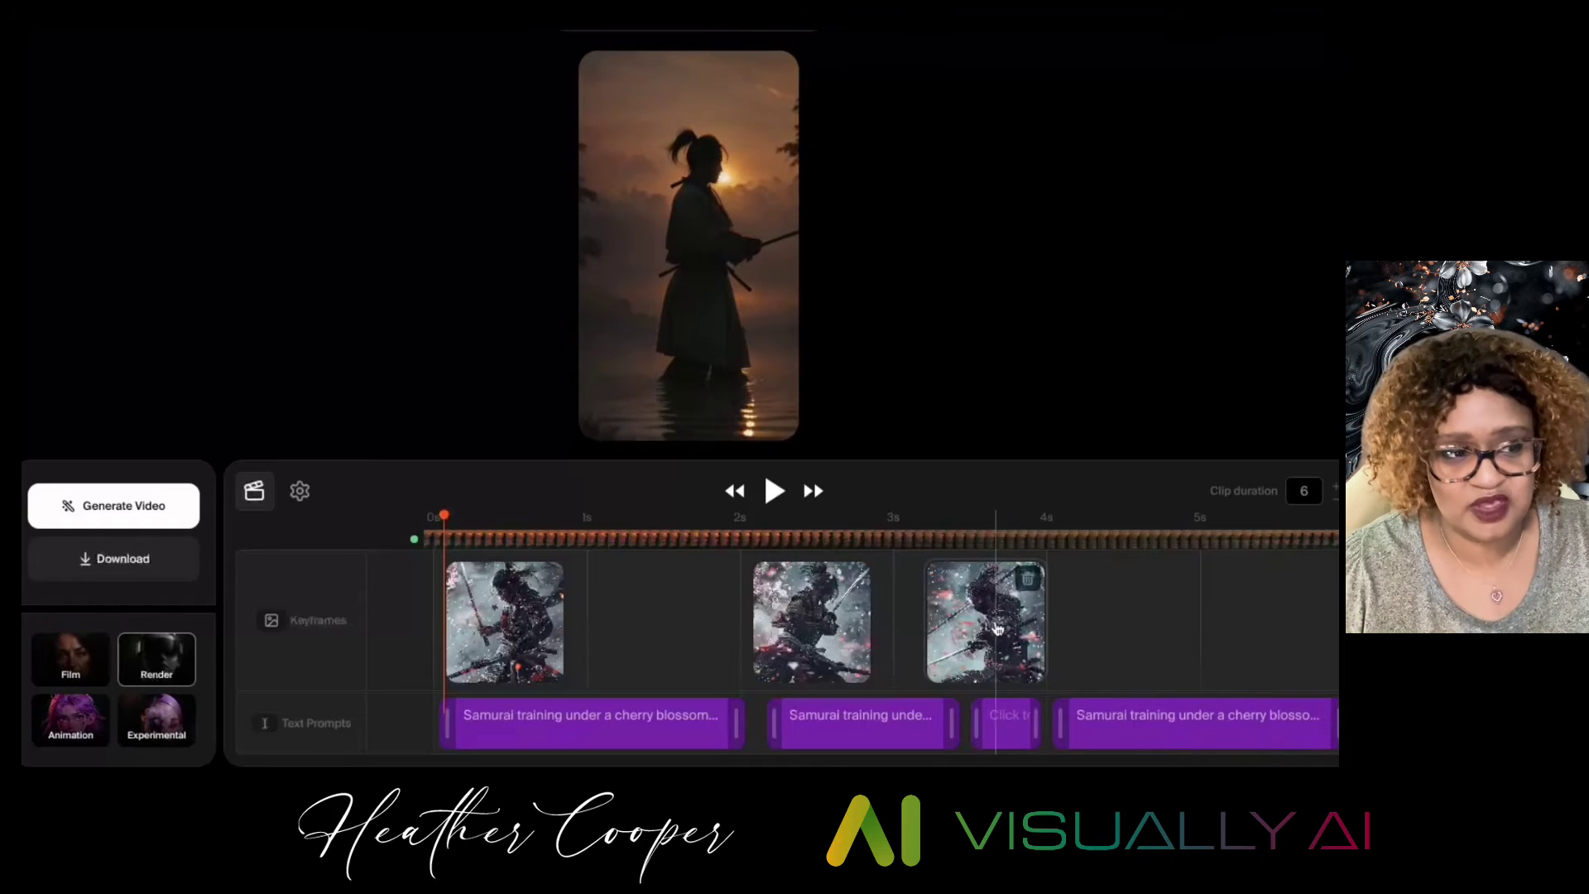
pyautogui.moveTo(996, 622); pyautogui.dragTo(1119, 634)
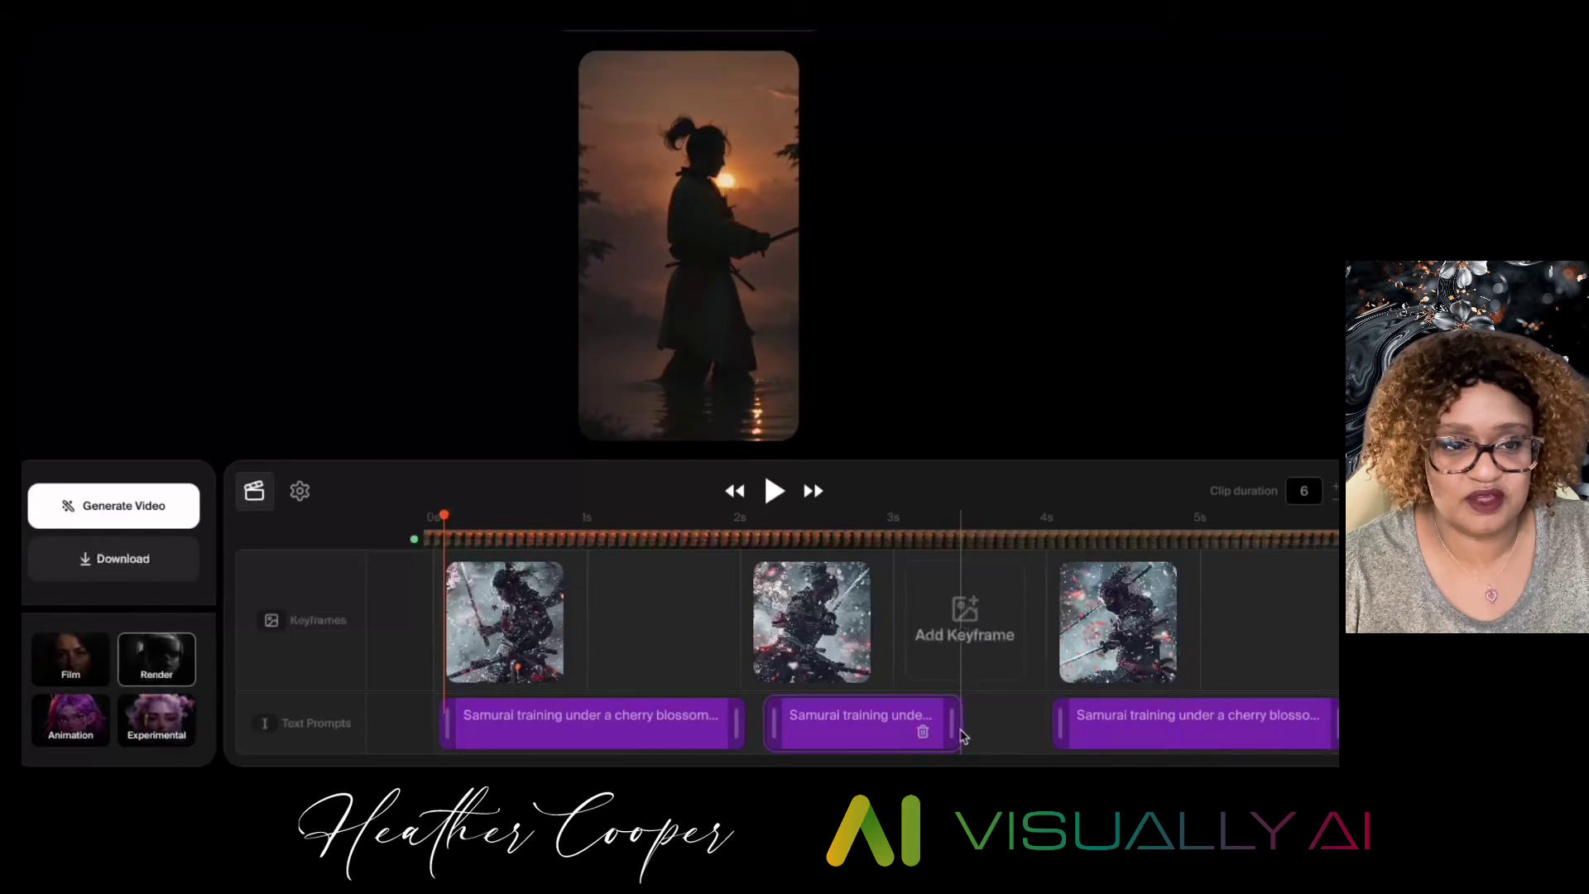
pyautogui.moveTo(951, 723); pyautogui.dragTo(1037, 722)
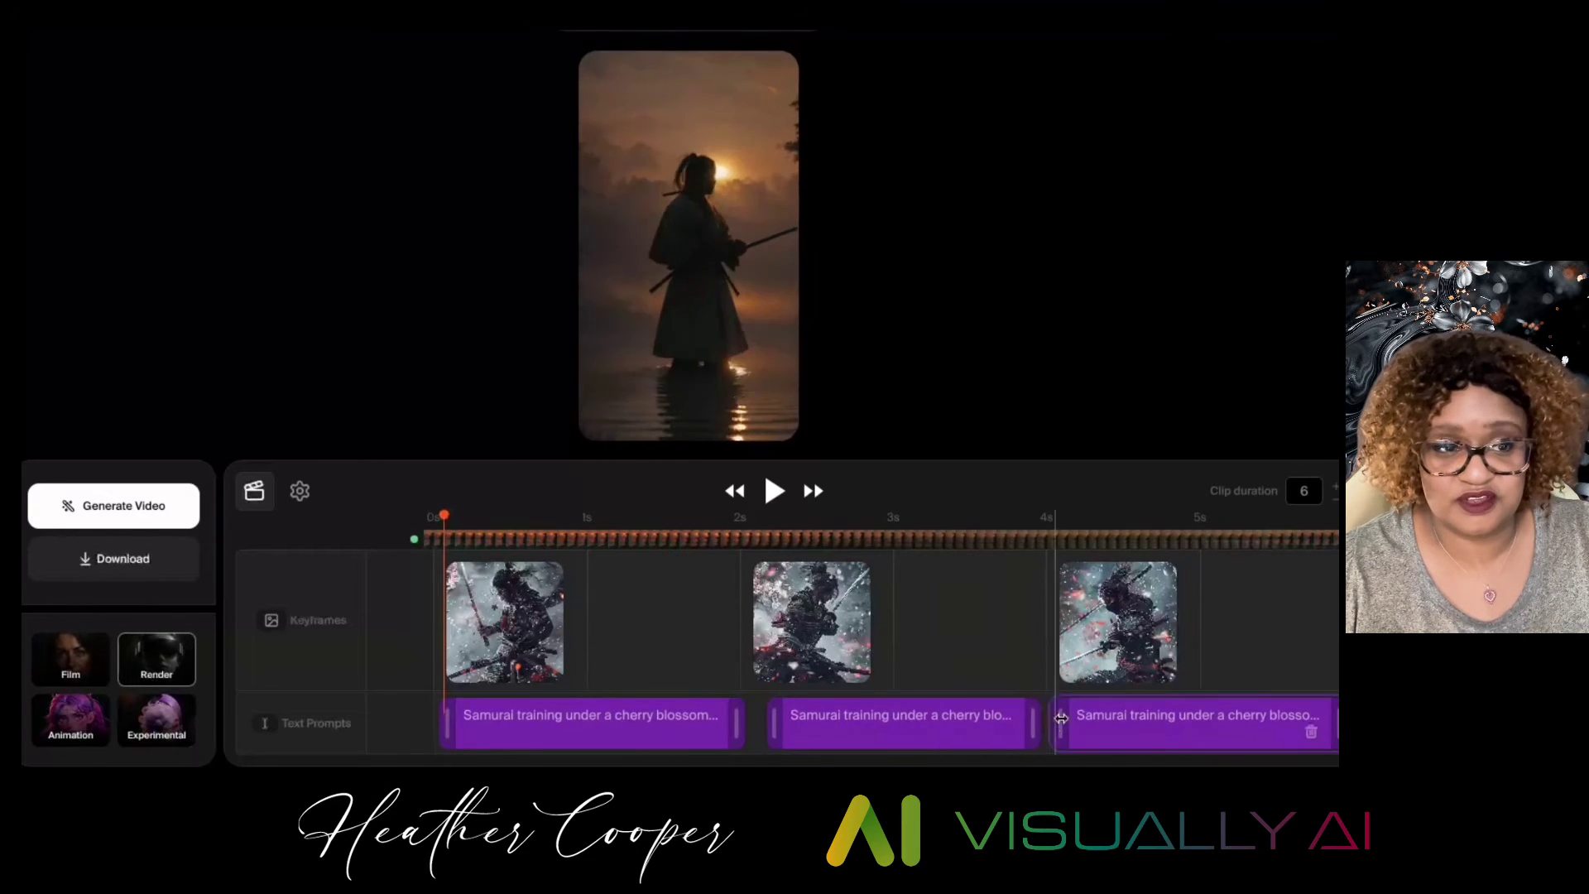
# - Set the clip's Motion Intensity to 70% with Loop video off
pyautogui.click(300, 494)
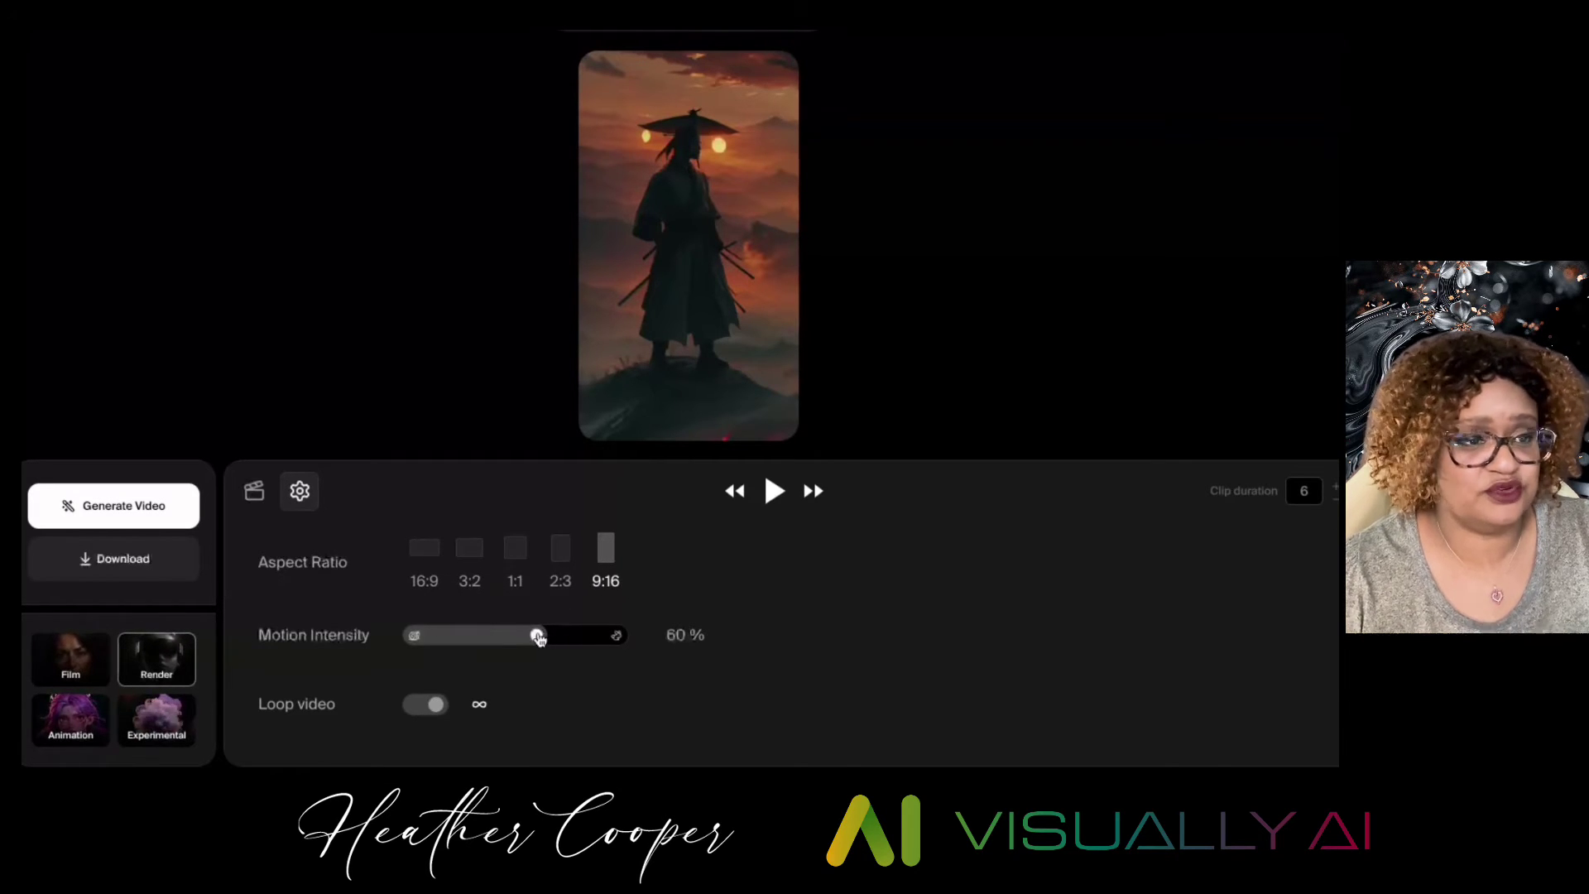
pyautogui.moveTo(539, 635)
pyautogui.mouseDown()
pyautogui.moveTo(605, 635)
pyautogui.moveTo(408, 634)
pyautogui.moveTo(520, 636)
pyautogui.mouseUp()
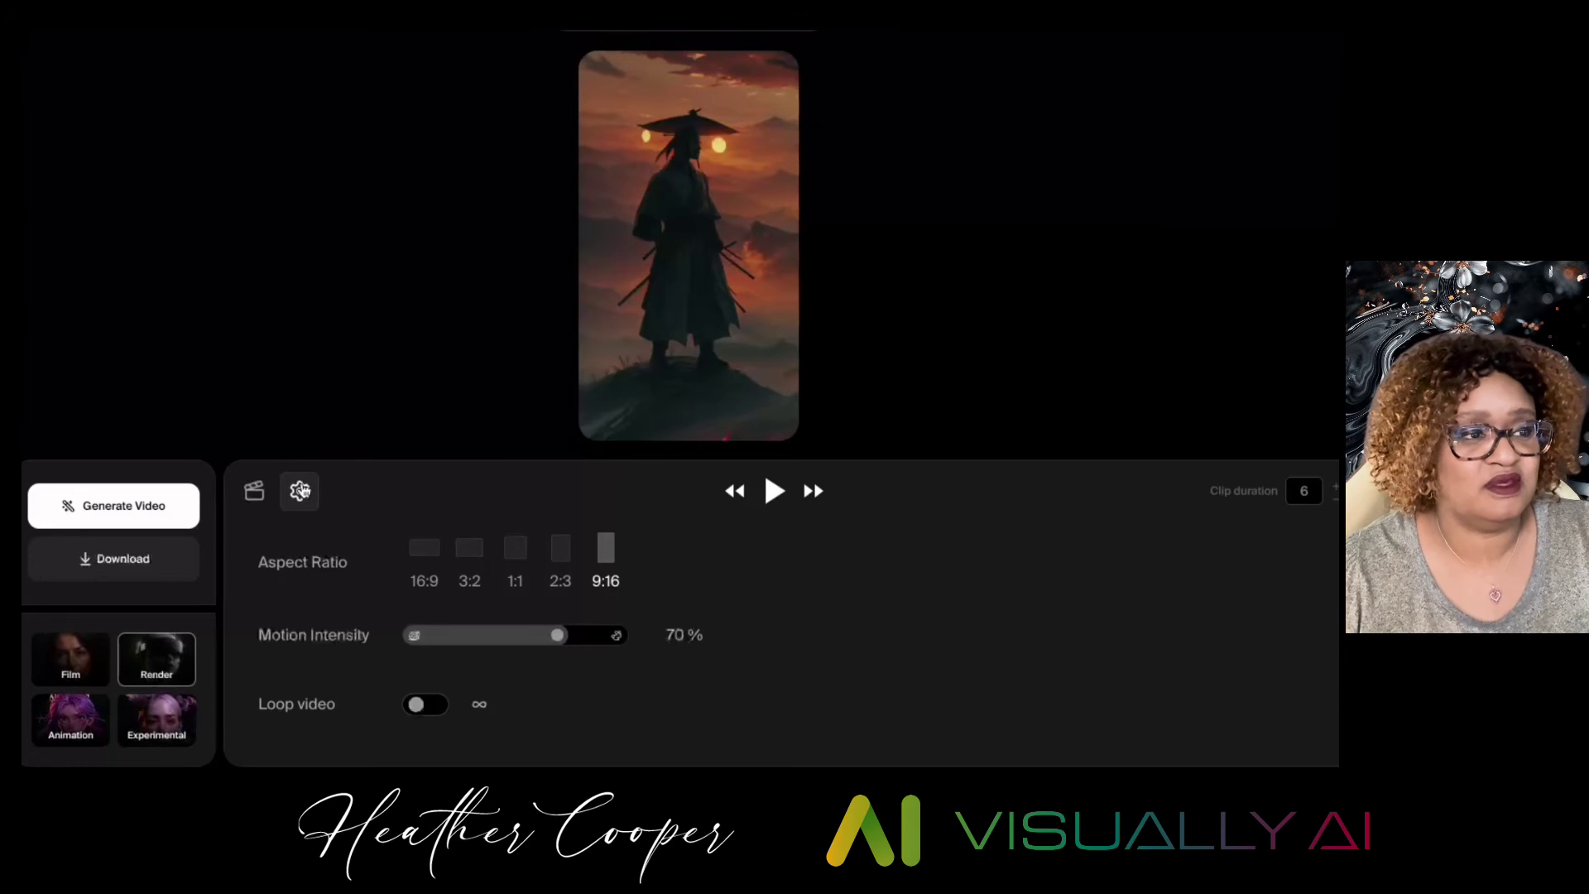
pyautogui.click(255, 490)
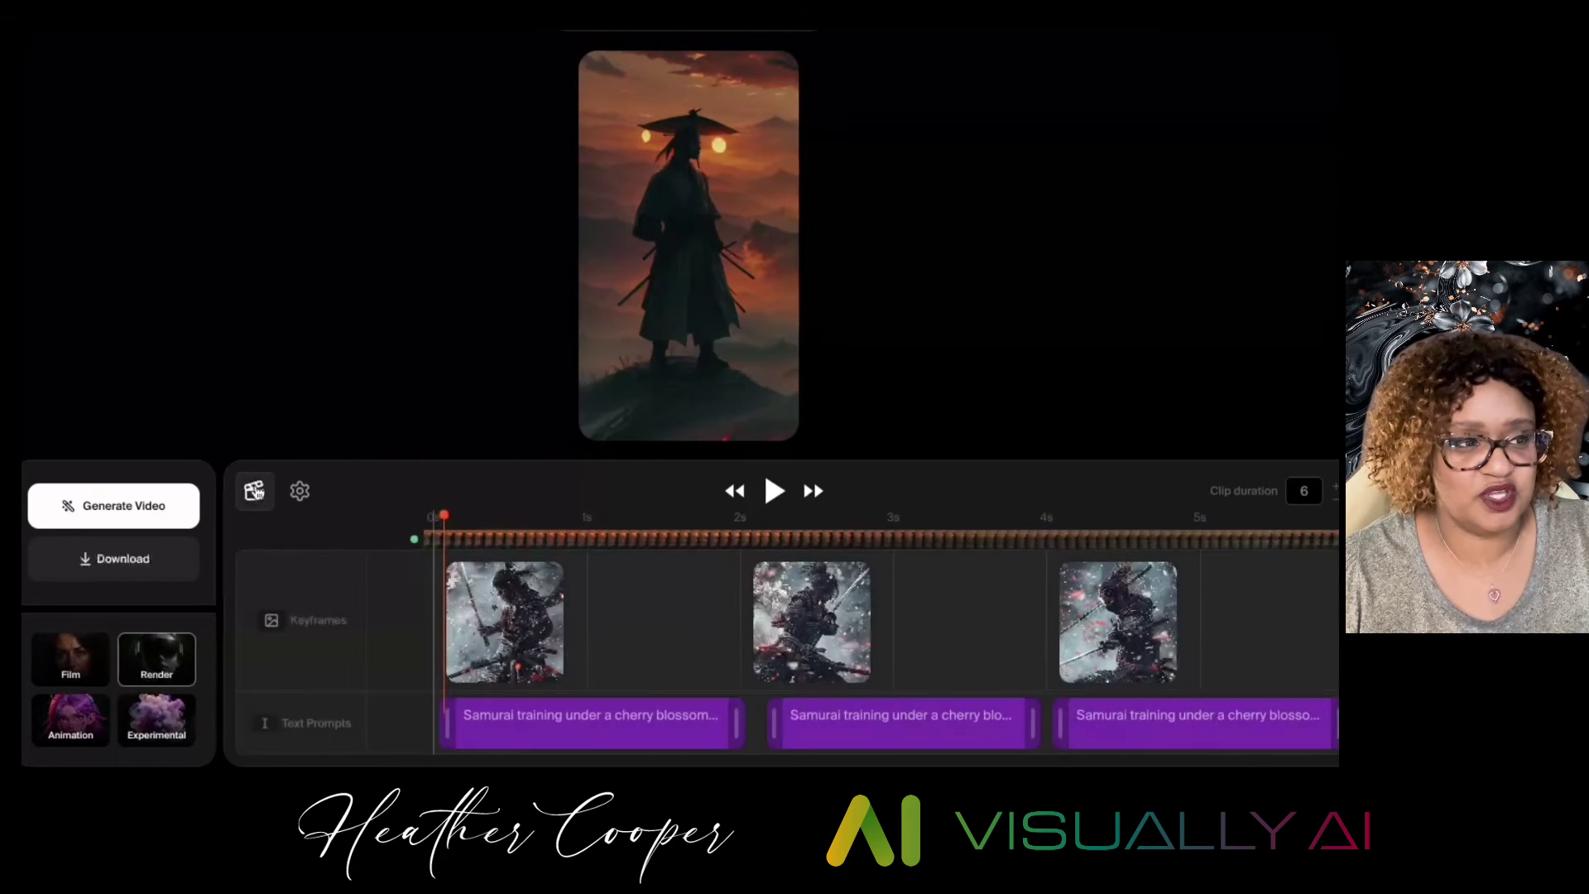
# - Recheck the clip settings, then start generating the Animation-style samurai video
pyautogui.click(300, 492)
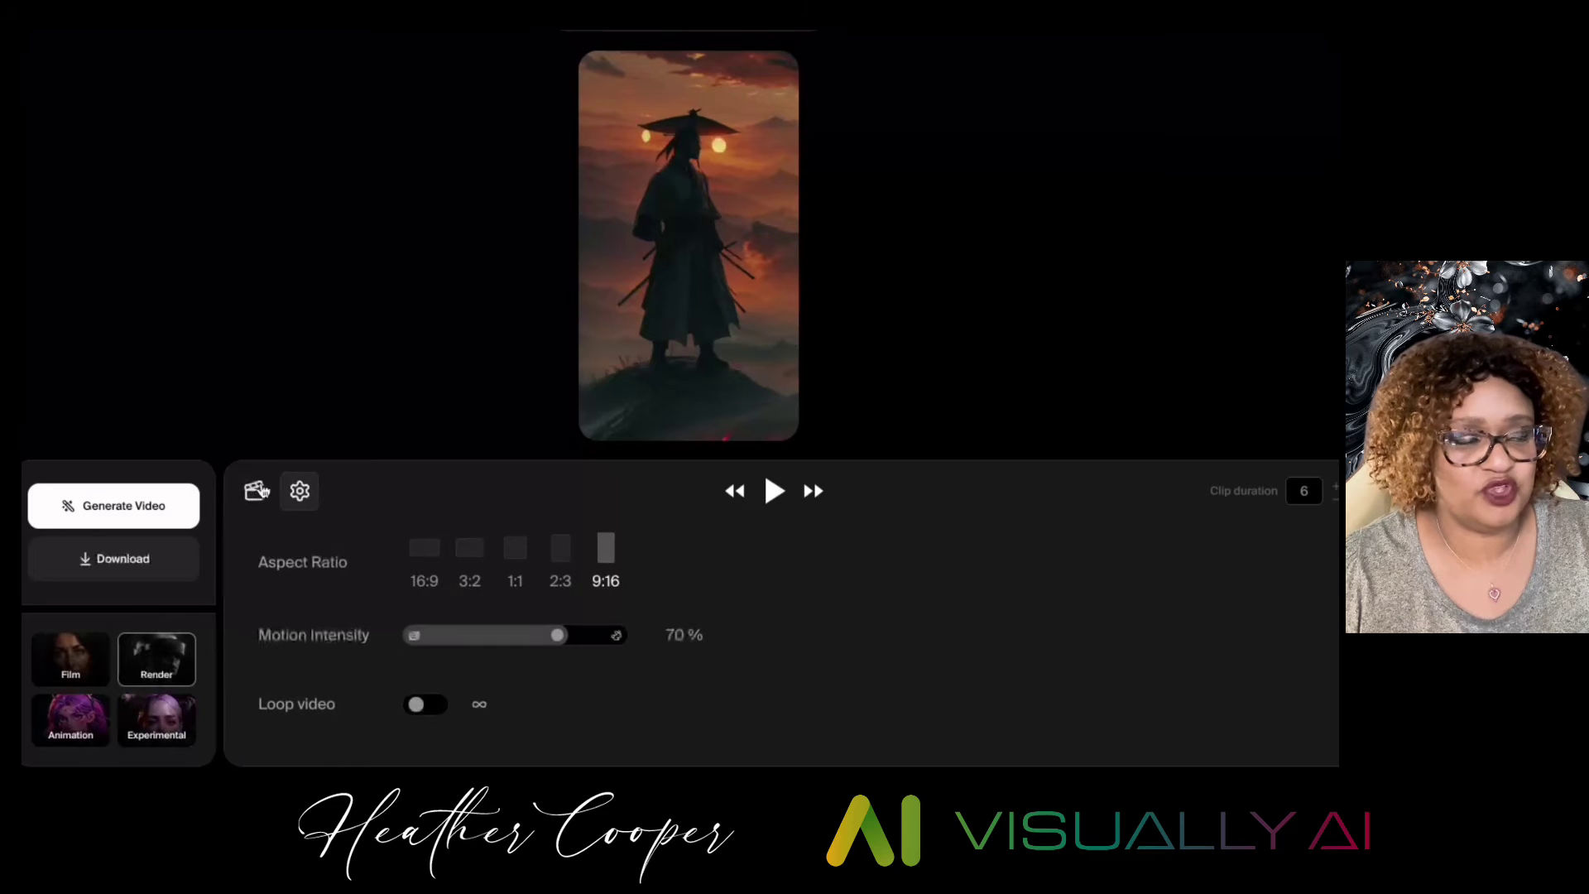
pyautogui.click(255, 492)
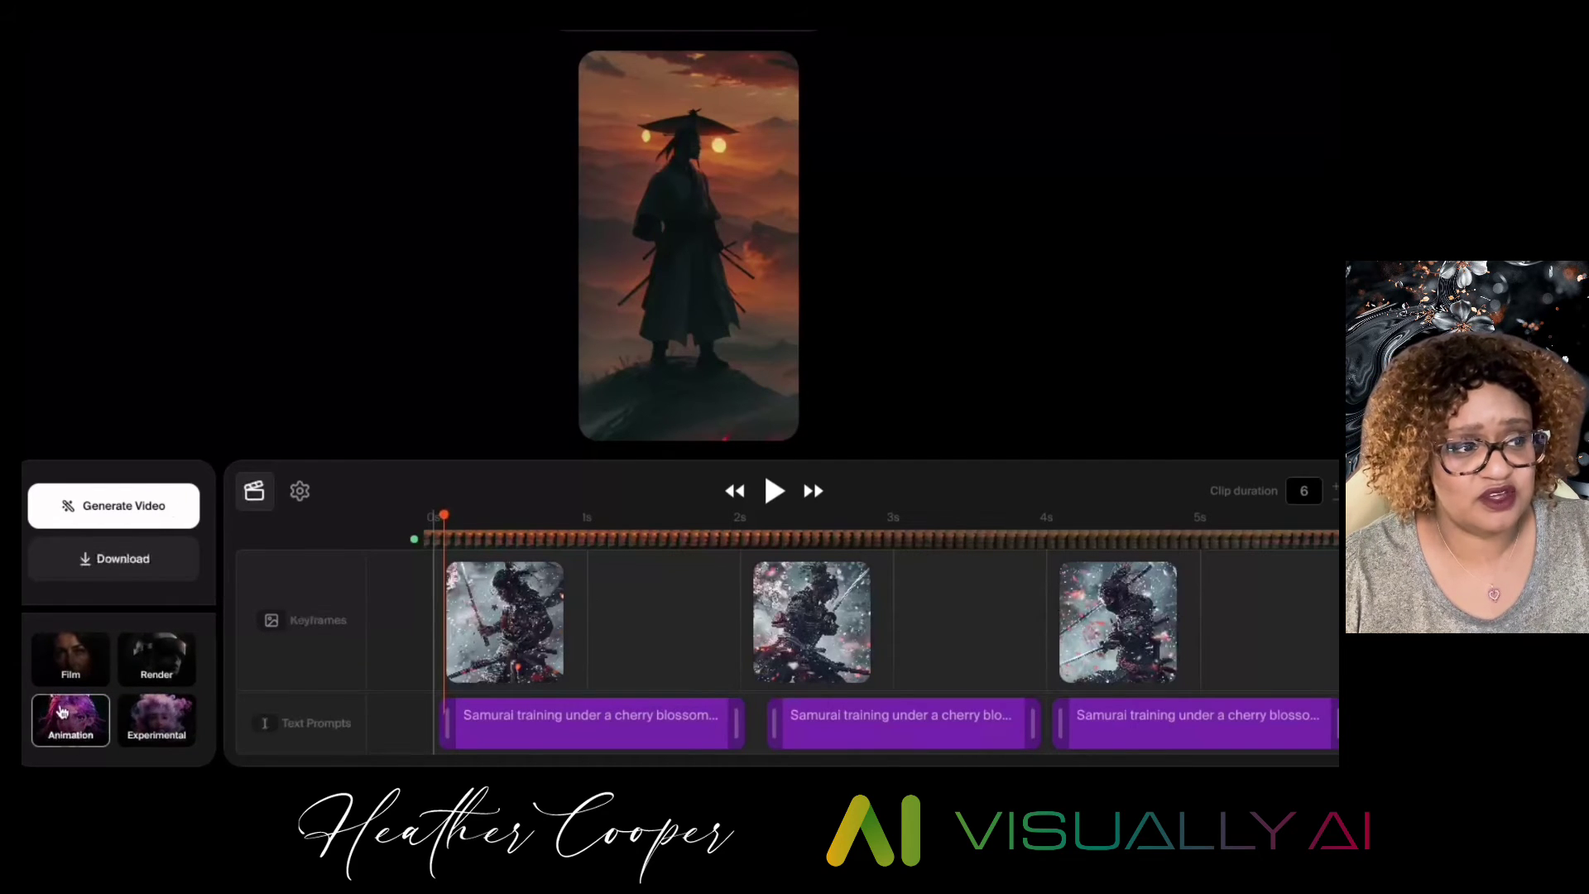
pyautogui.click(134, 507)
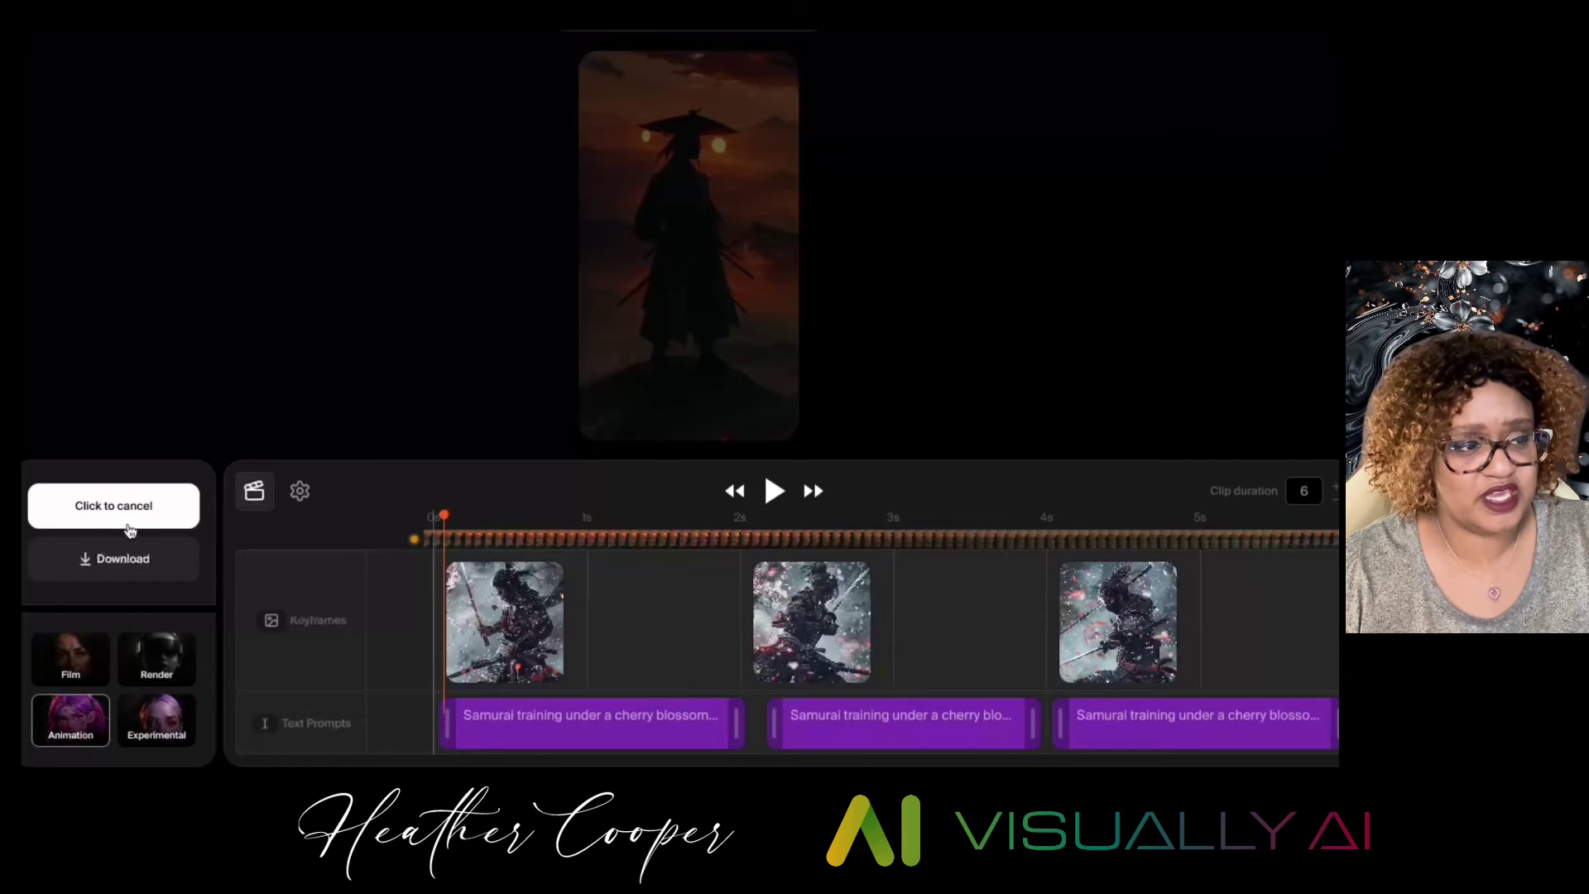